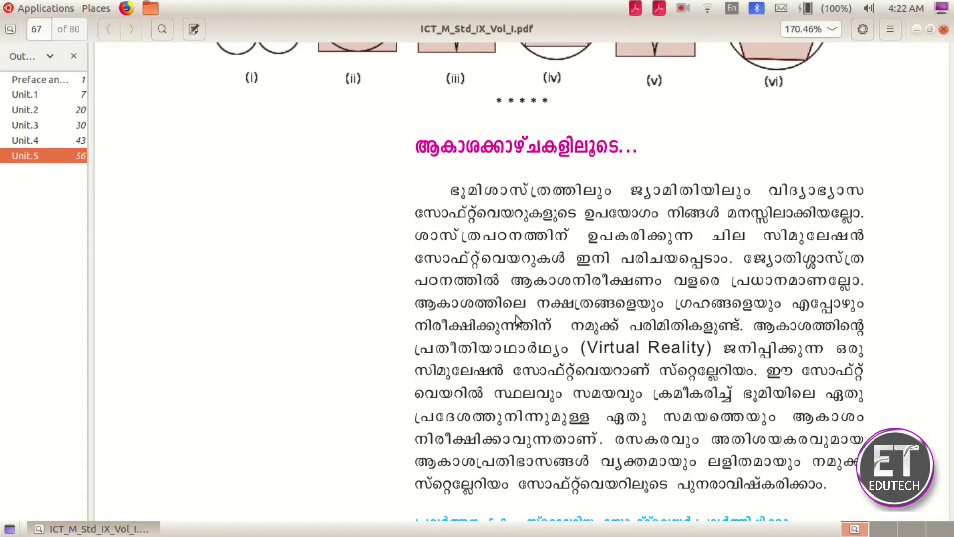
Step: Launch Stellarium from the Education group of installed applications
{"action": "left_click", "coordinate": [20, 6]}
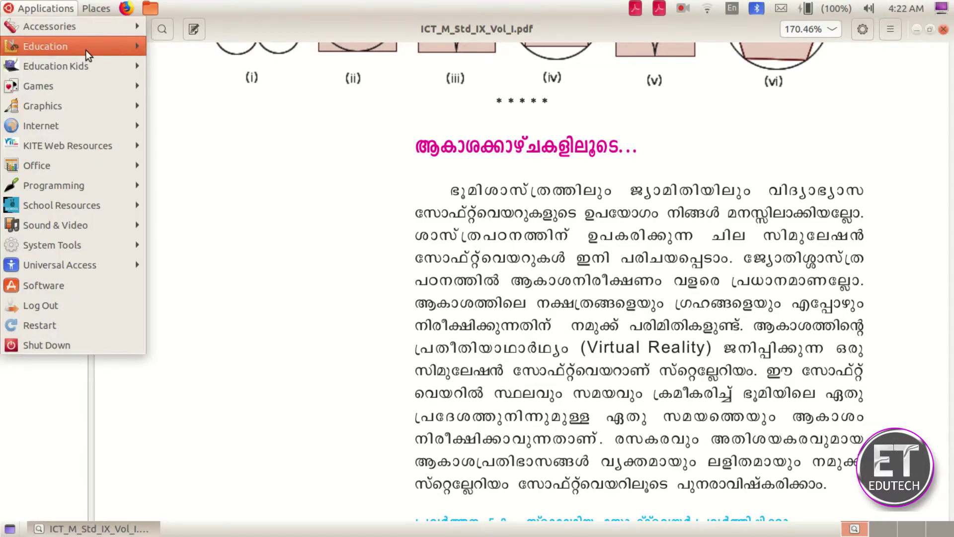
{"action": "mouse_move", "coordinate": [85, 50]}
{"action": "scroll", "coordinate": [246, 455], "scroll_direction": "down", "scroll_amount": 4}
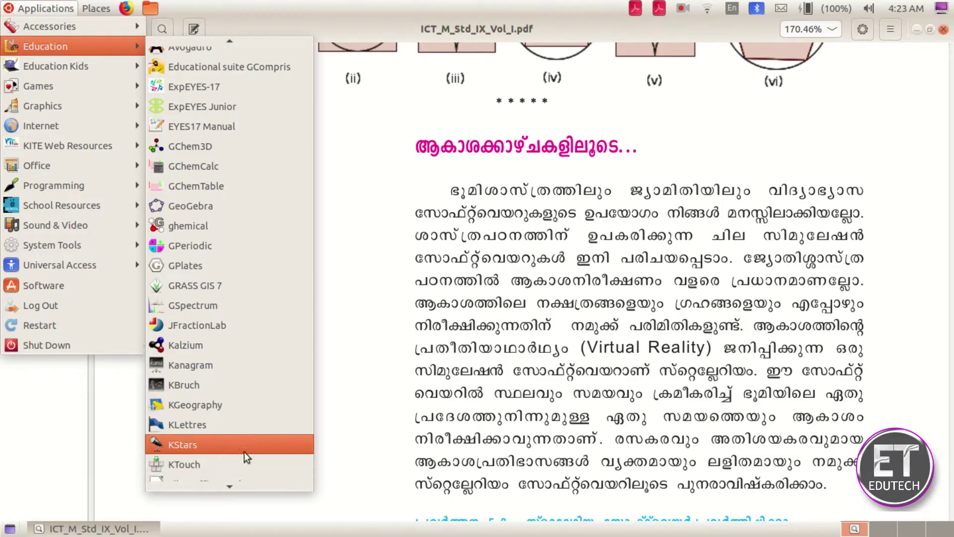
{"action": "scroll", "coordinate": [244, 450], "scroll_direction": "down", "scroll_amount": 7}
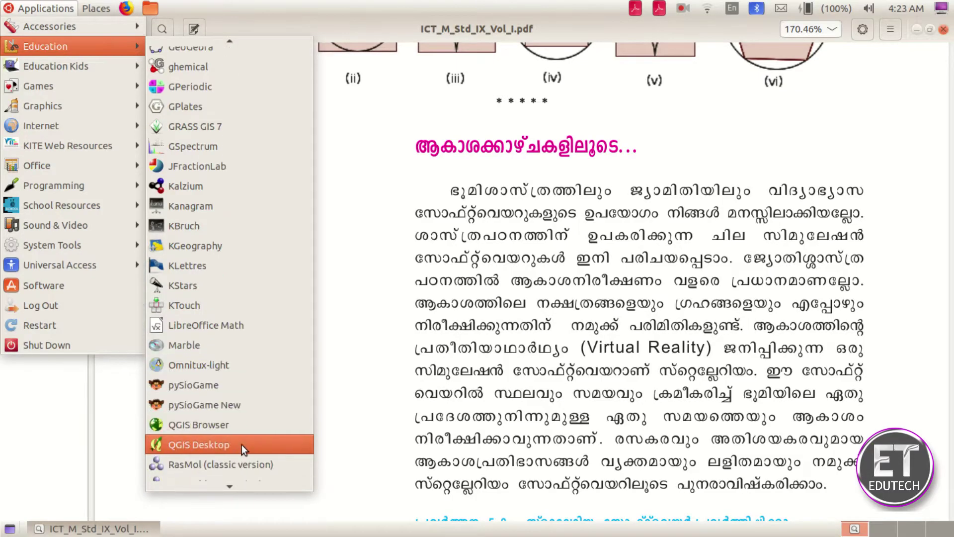
{"action": "scroll", "coordinate": [242, 445], "scroll_direction": "down", "scroll_amount": 2}
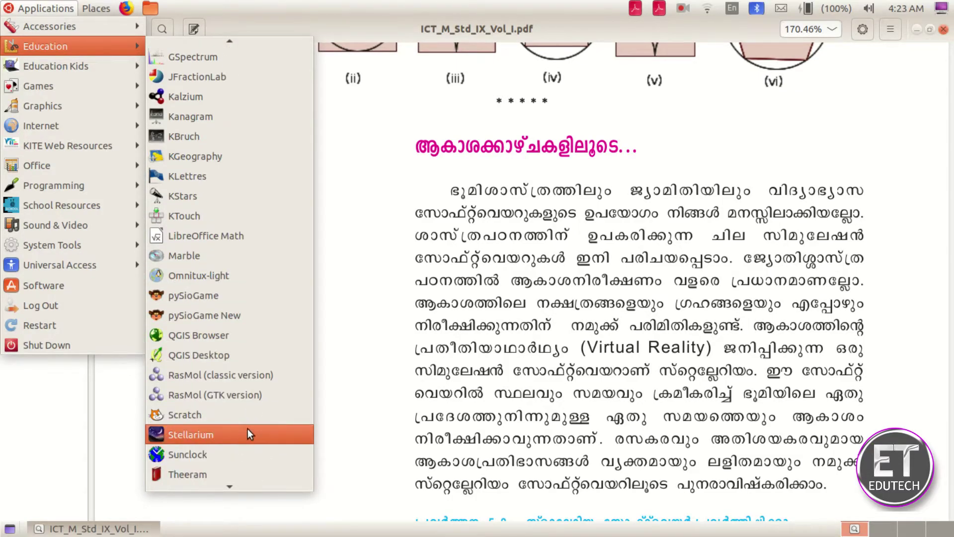
{"action": "left_click", "coordinate": [247, 428]}
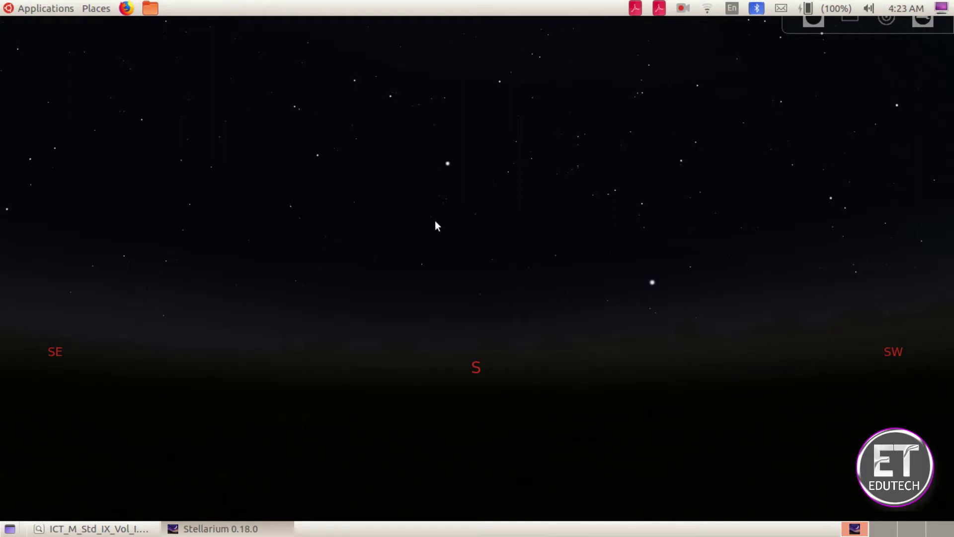
Step: Switch the Stellarium sky view to full screen and bring up its tool strips
{"action": "mouse_move", "coordinate": [19, 325]}
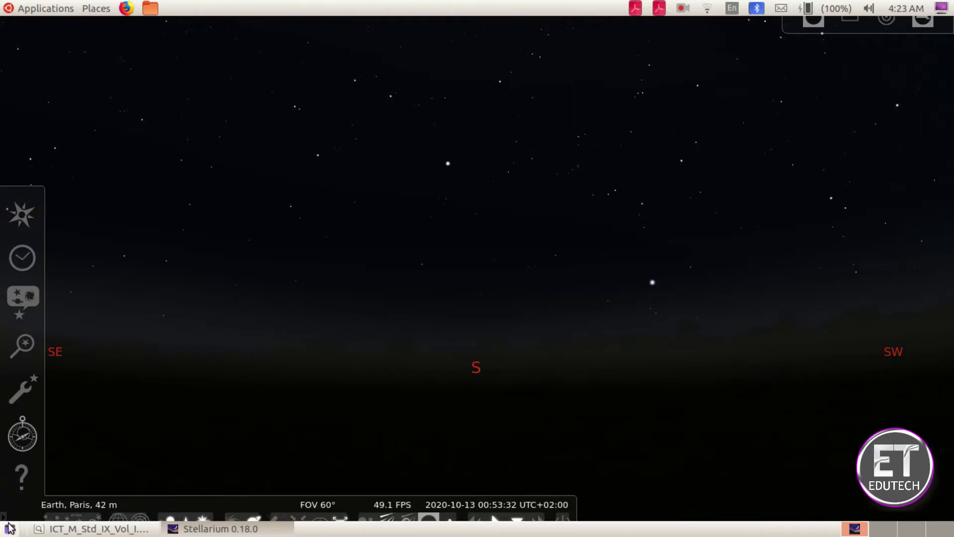
{"action": "mouse_move", "coordinate": [26, 496]}
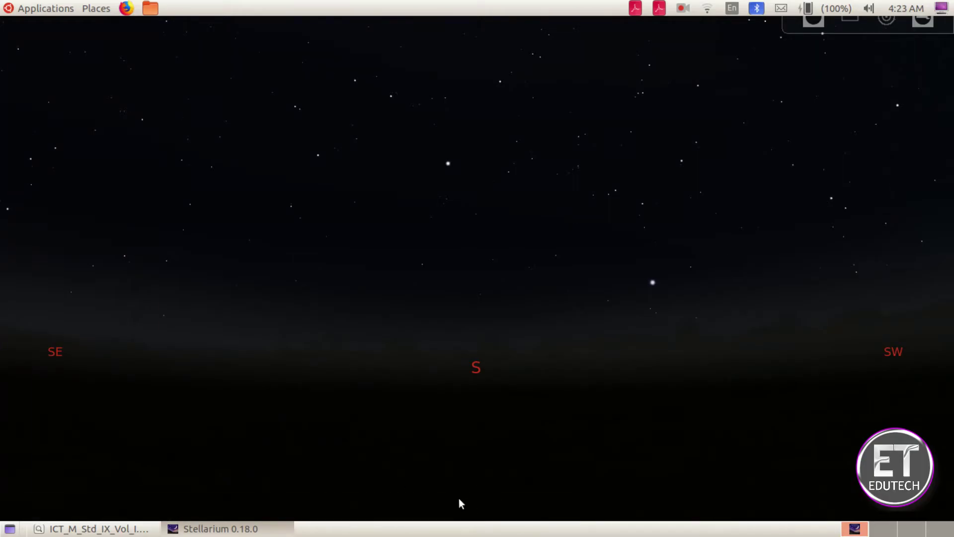
{"action": "mouse_move", "coordinate": [441, 517]}
{"action": "key", "text": "F11"}
{"action": "mouse_move", "coordinate": [3, 522]}
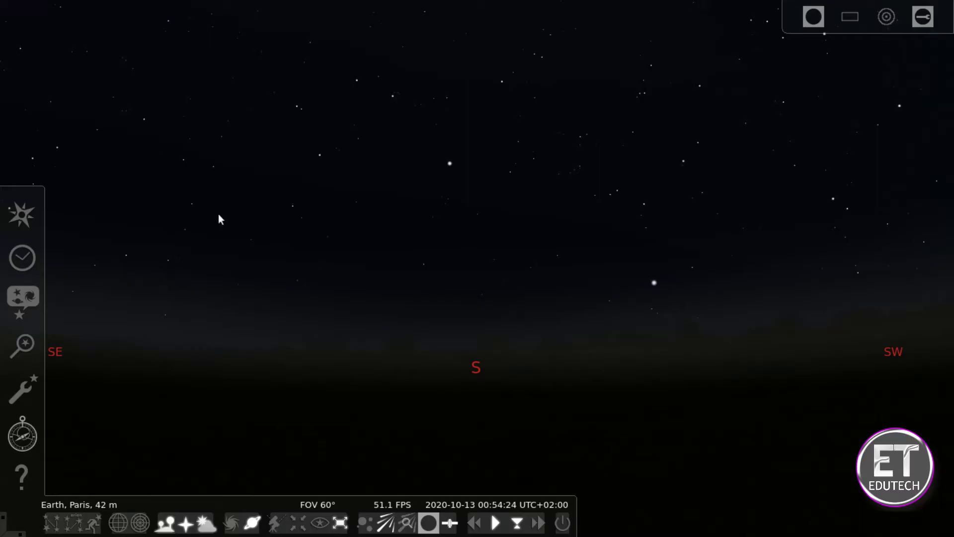
Step: Set the observing location to Kozhikode, India, by searching for "kozhi", and close the location settings
{"action": "left_click", "coordinate": [22, 217]}
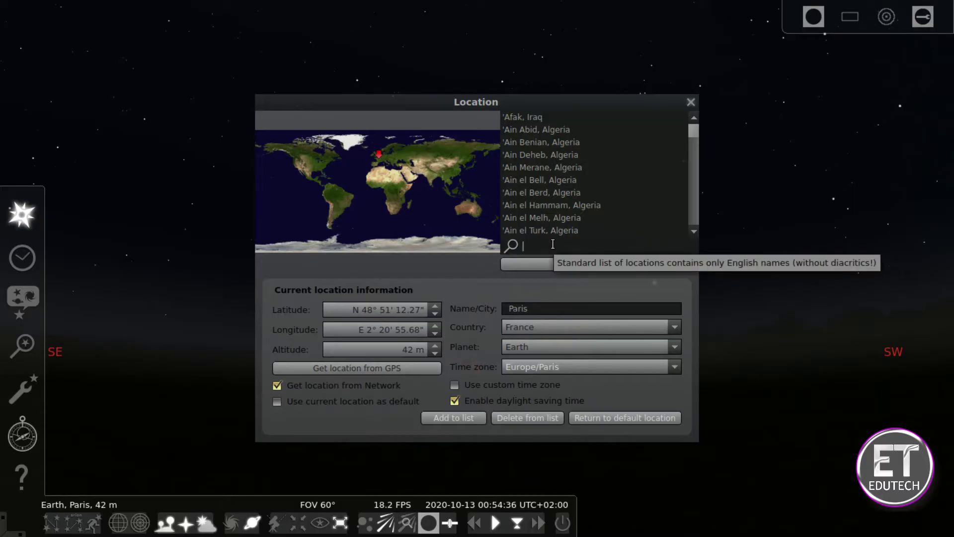
{"action": "type", "text": "ko"}
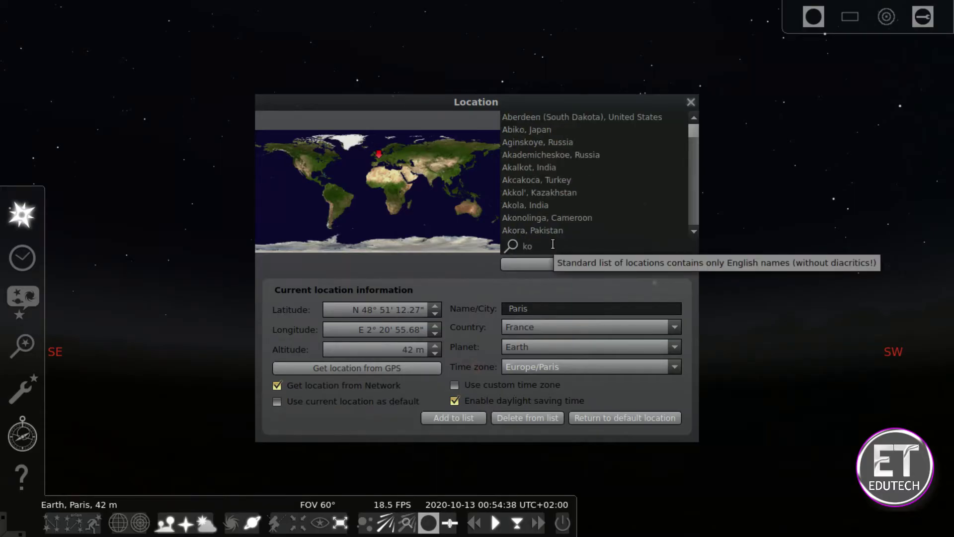
{"action": "type", "text": "zhi"}
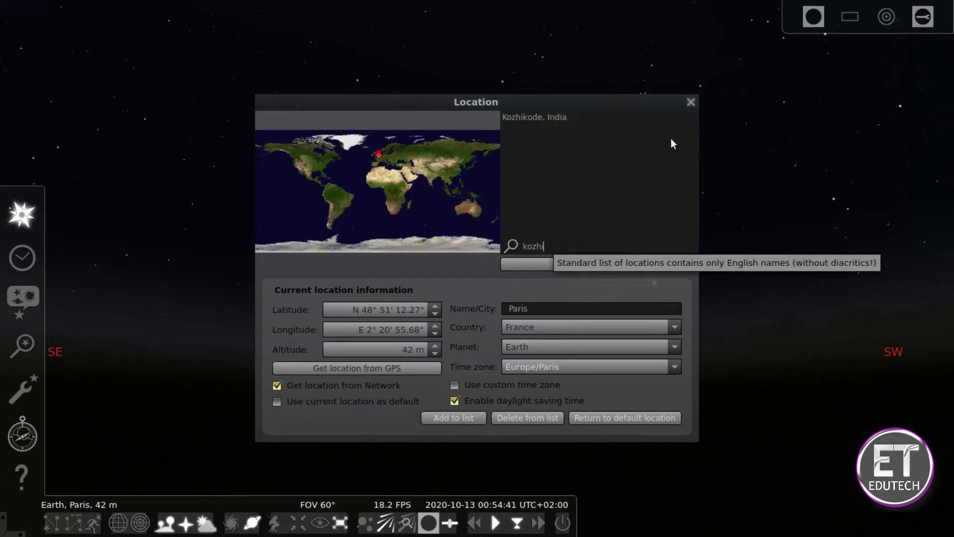
{"action": "left_click", "coordinate": [553, 119]}
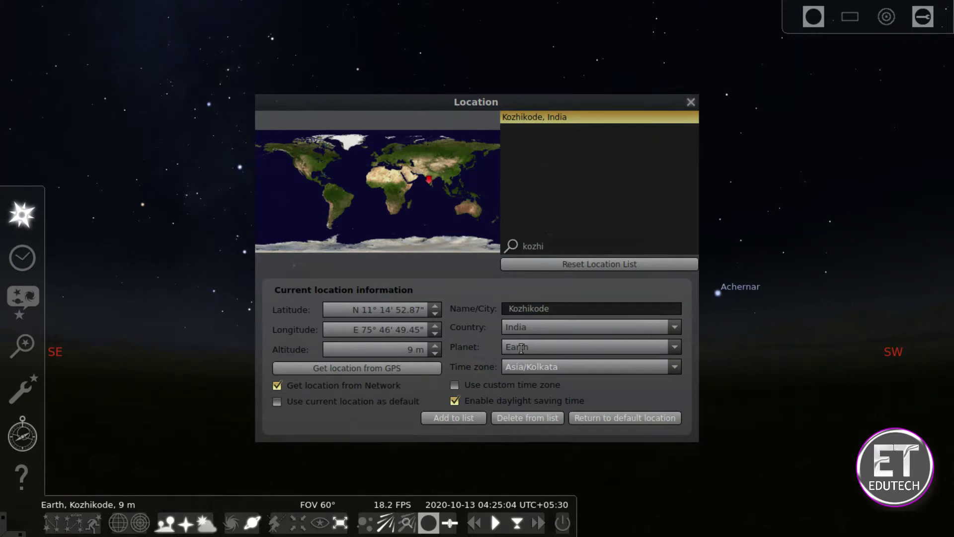
{"action": "left_click", "coordinate": [690, 103]}
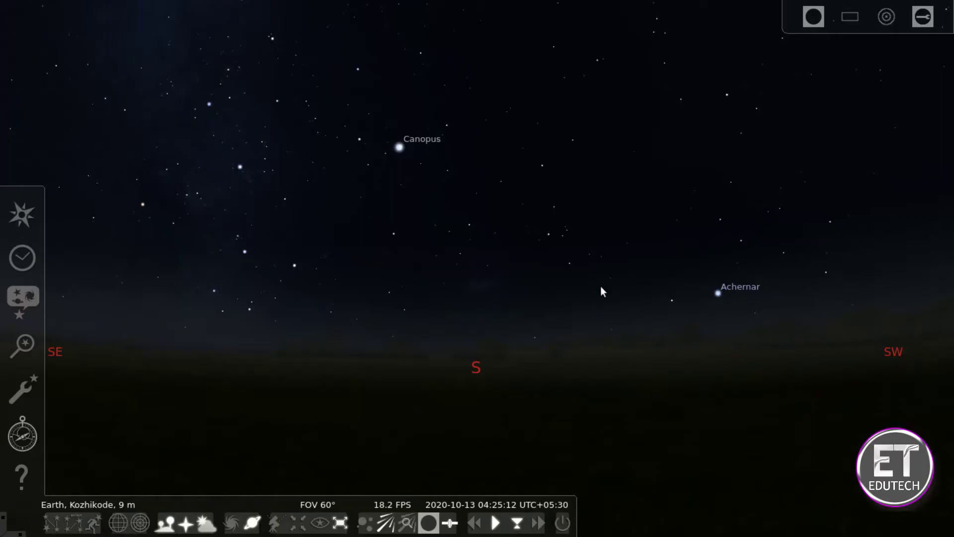
Step: Check the textbook's date and time example, then set Stellarium's date to 2016-1-1
{"action": "key", "text": "alt+Tab"}
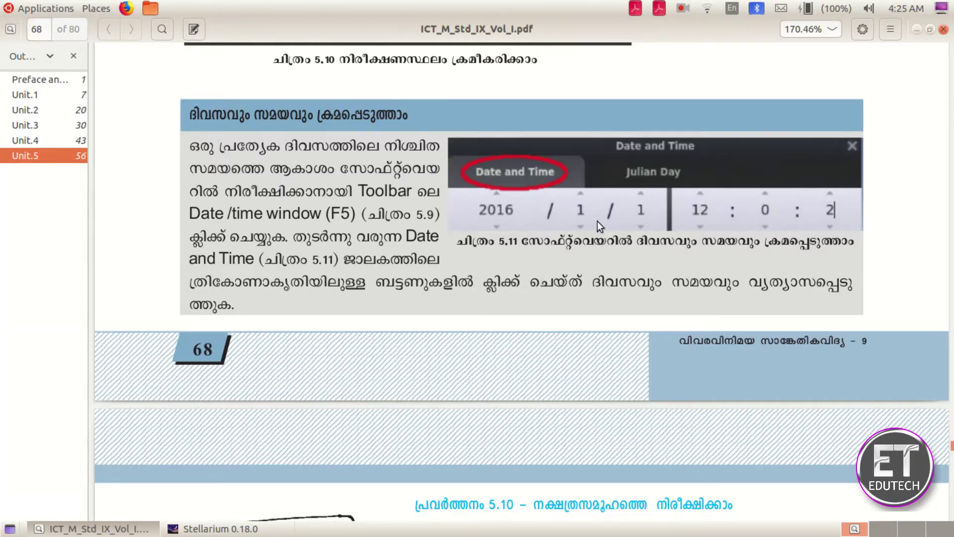
{"action": "left_click", "coordinate": [213, 528]}
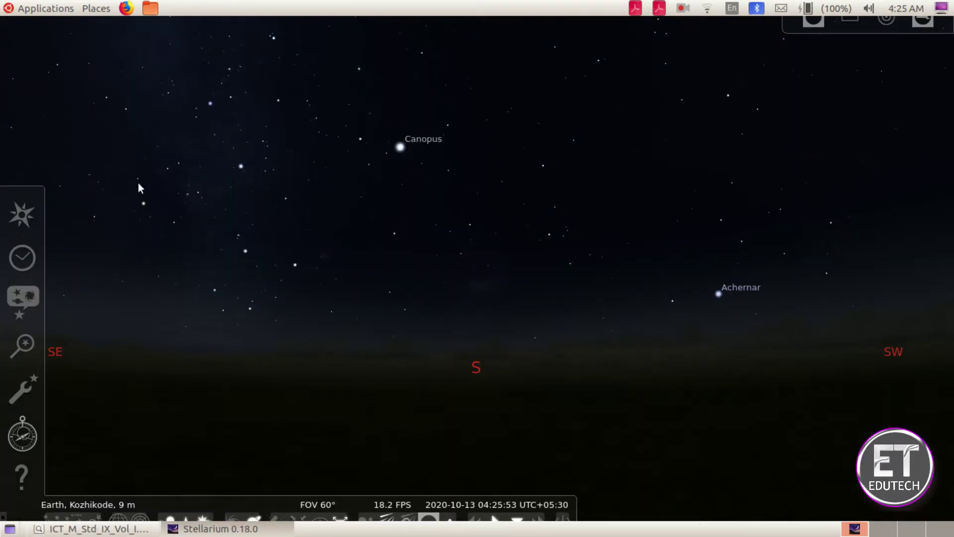
{"action": "left_click", "coordinate": [23, 257]}
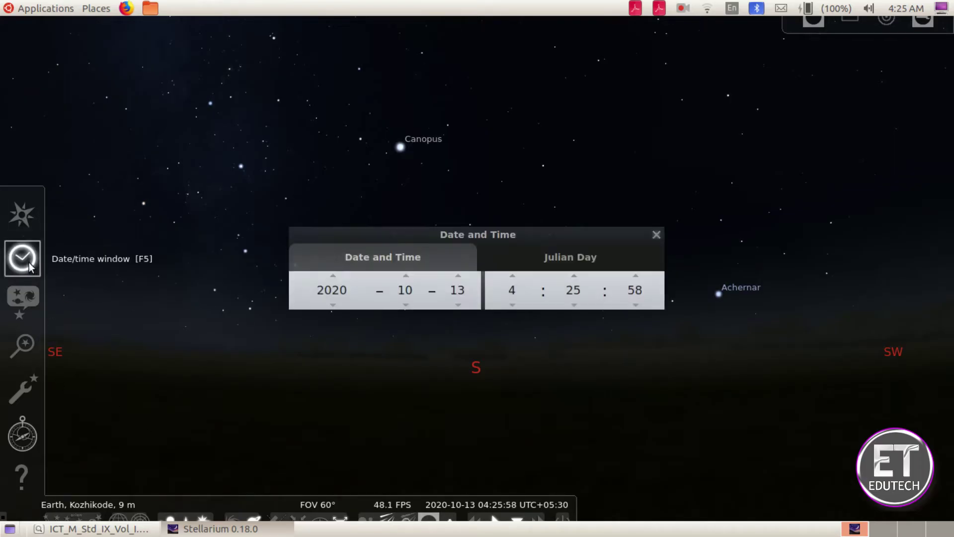
{"action": "left_click", "coordinate": [333, 305]}
{"action": "left_click", "coordinate": [333, 305]}
{"action": "left_click", "coordinate": [333, 305]}
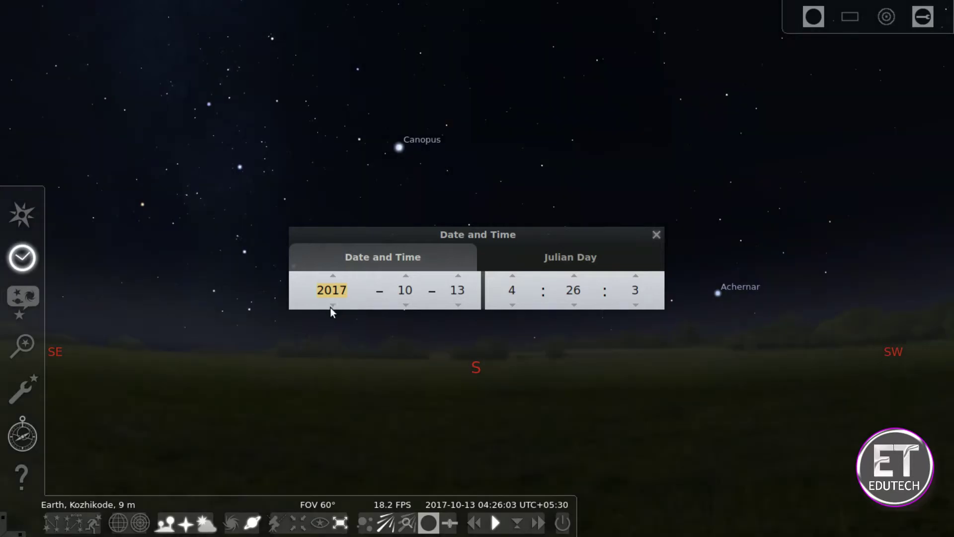
{"action": "left_click", "coordinate": [332, 304]}
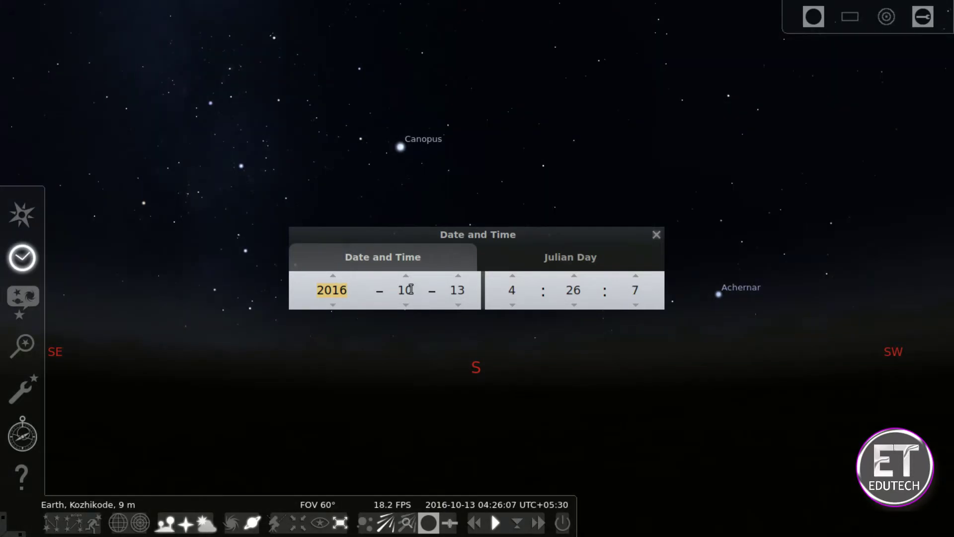
{"action": "left_click", "coordinate": [406, 289]}
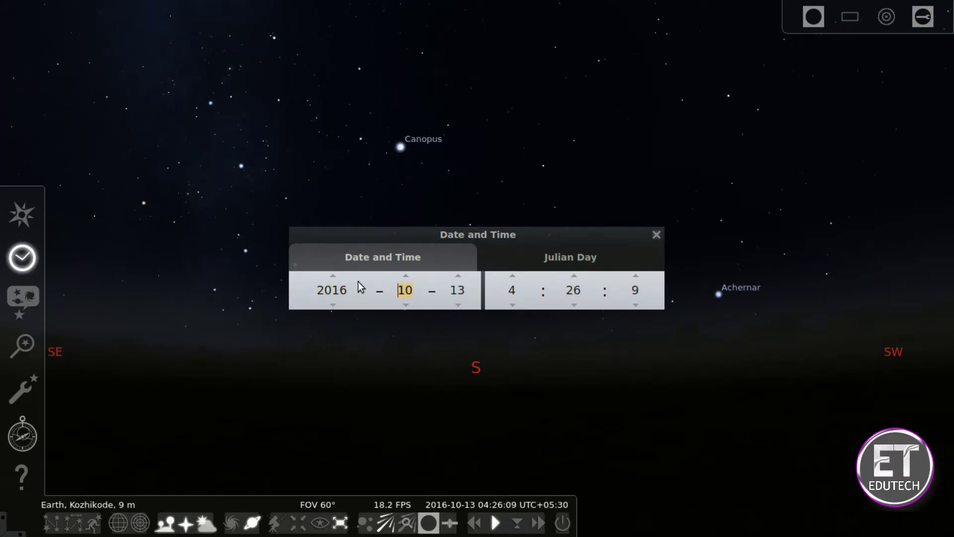
{"action": "type", "text": "1"}
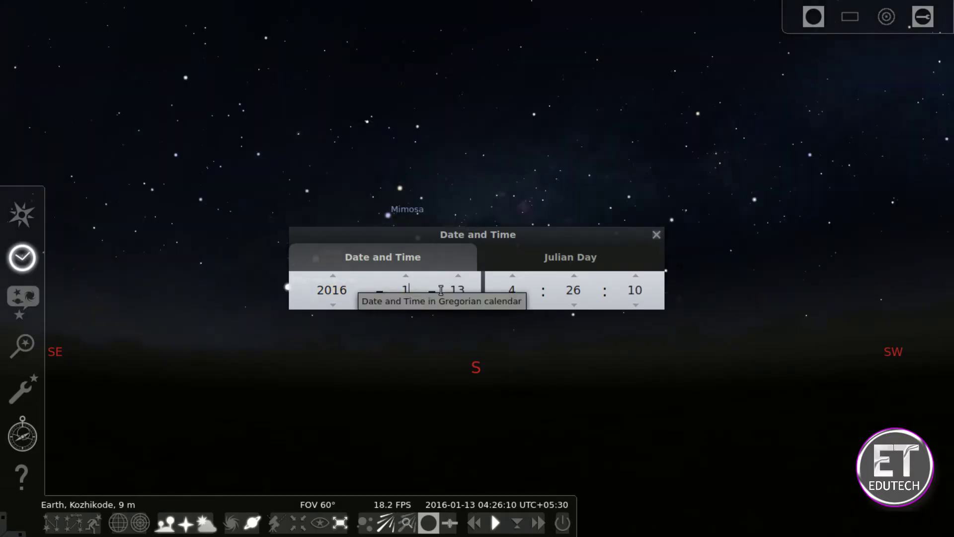
{"action": "left_click", "coordinate": [467, 288]}
{"action": "type", "text": "1"}
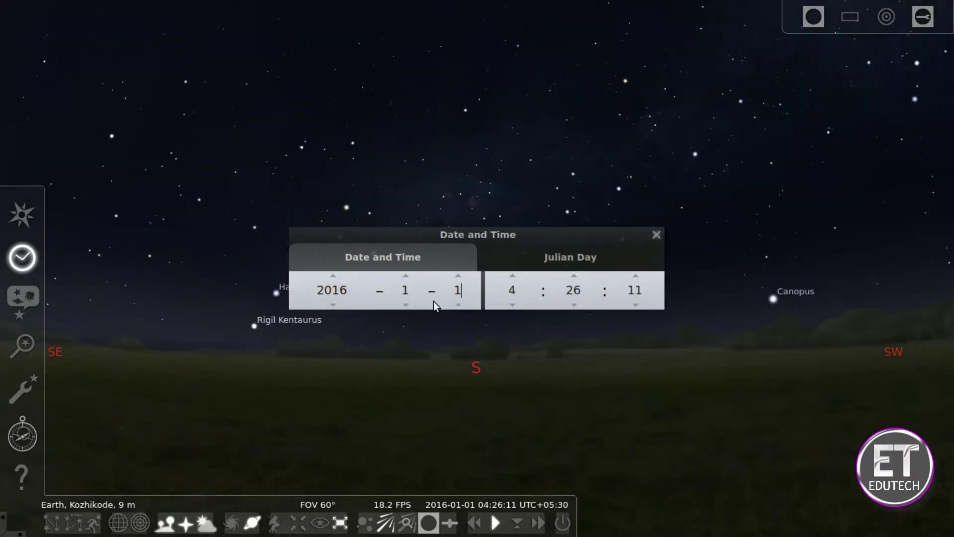
Step: Set the simulation time to 12:0:3 following the textbook example, and close the date and time settings
{"action": "left_click", "coordinate": [514, 291]}
{"action": "type", "text": "12"}
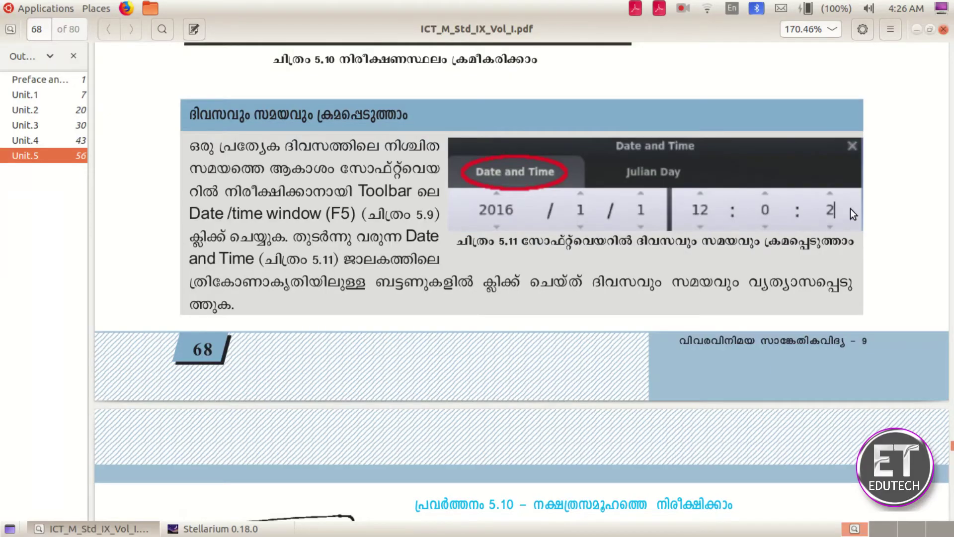
{"action": "key", "text": "alt+Tab"}
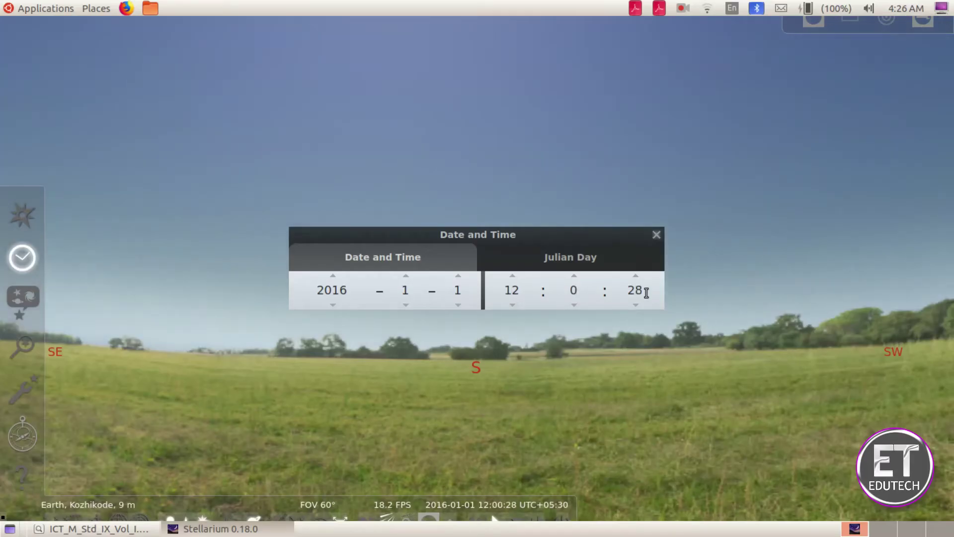
{"action": "double_click", "coordinate": [619, 292]}
{"action": "type", "text": "3"}
{"action": "left_click", "coordinate": [657, 234]}
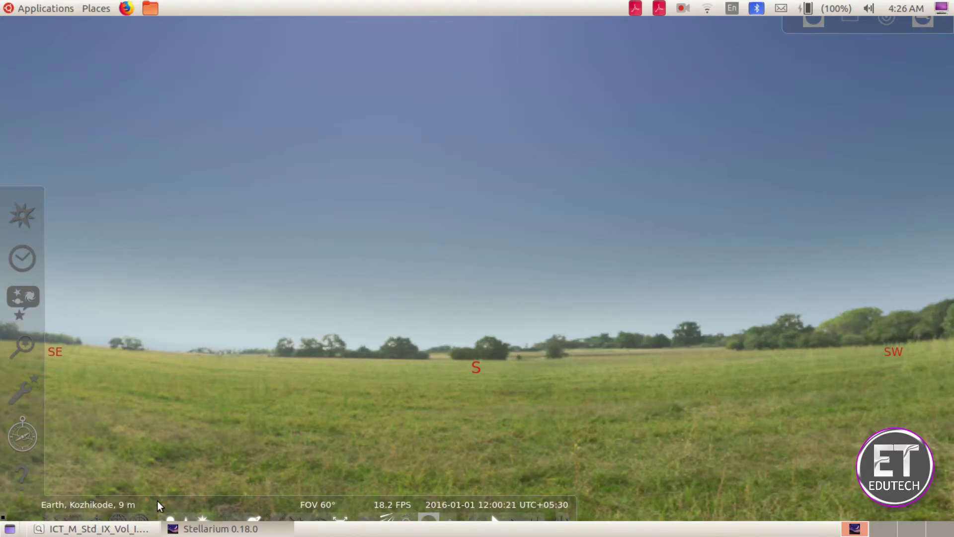
Step: Return the sky view to full screen and turn on constellation lines, labels and artwork
{"action": "key", "text": "F11"}
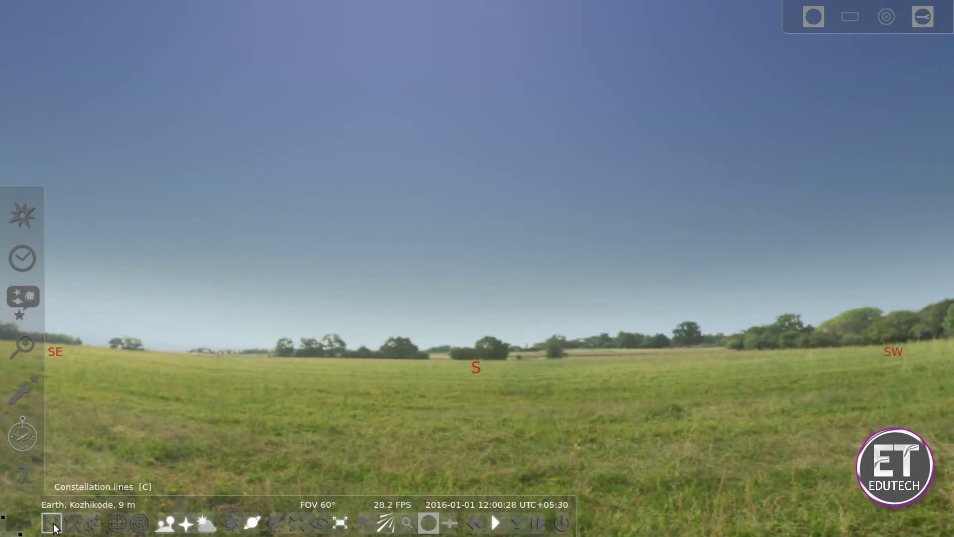
{"action": "left_click", "coordinate": [51, 523]}
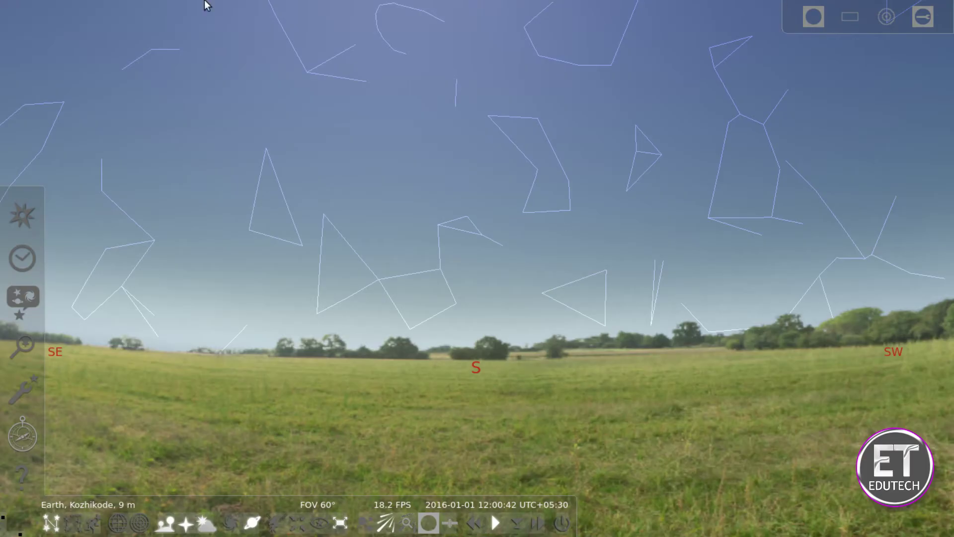
{"action": "left_click", "coordinate": [75, 523]}
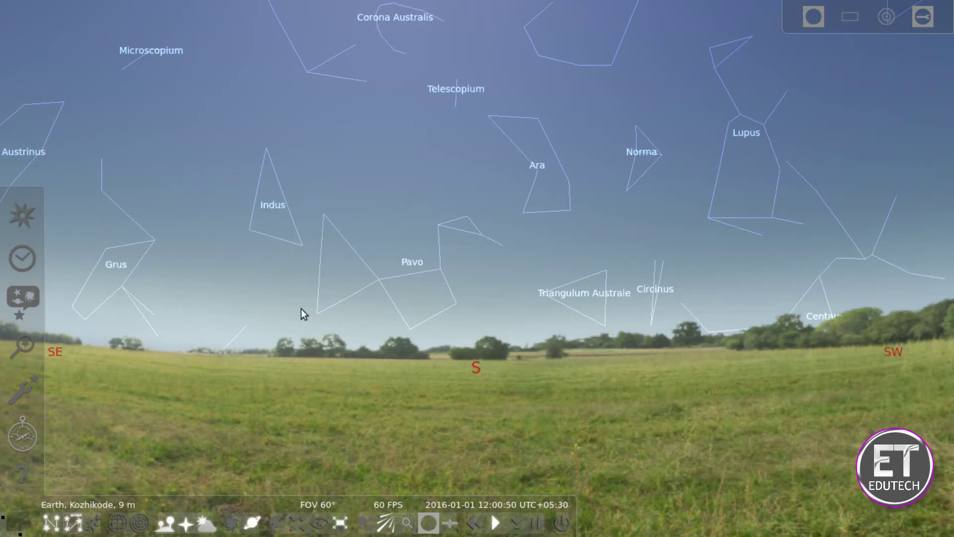
{"action": "left_click", "coordinate": [94, 522]}
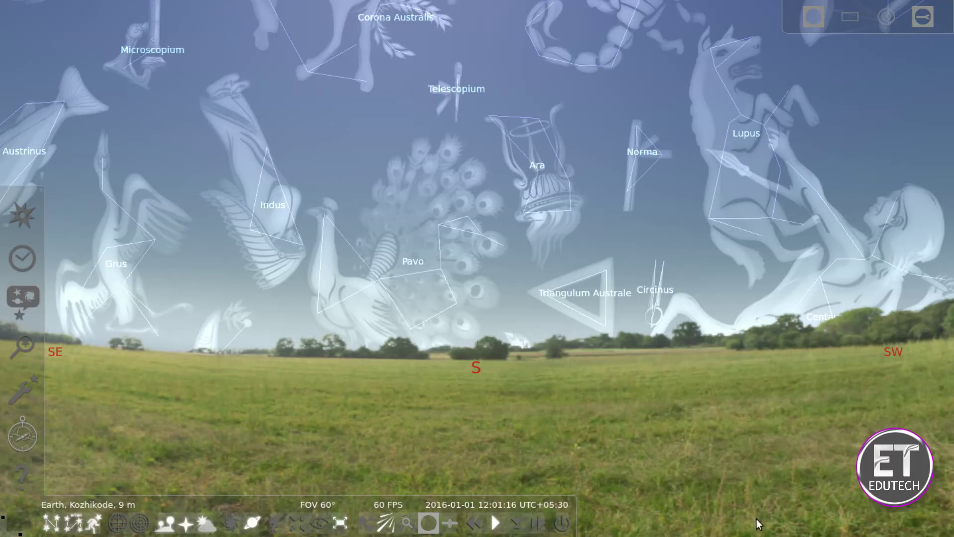
Step: Hide the ground and the atmosphere so the whole starry sky can be seen
{"action": "left_click", "coordinate": [164, 522]}
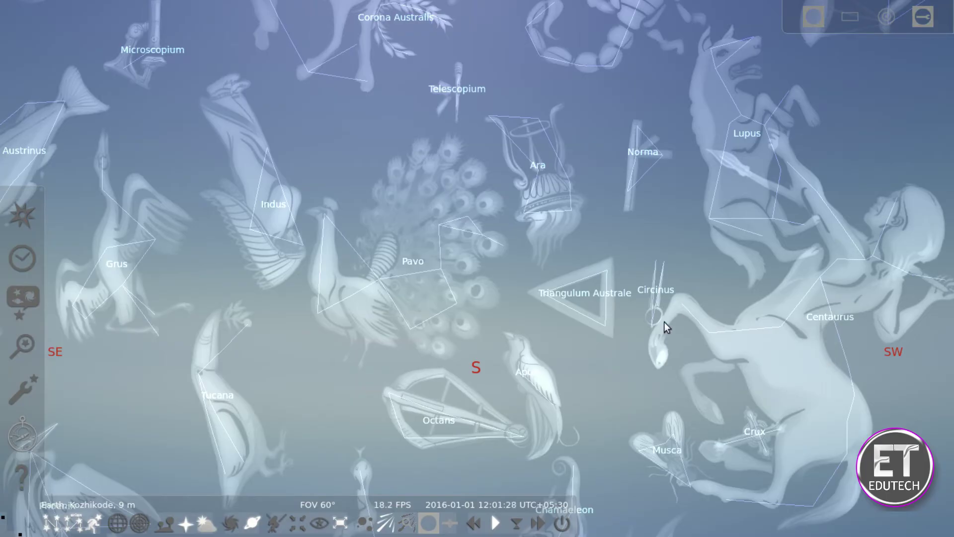
{"action": "left_click", "coordinate": [206, 524]}
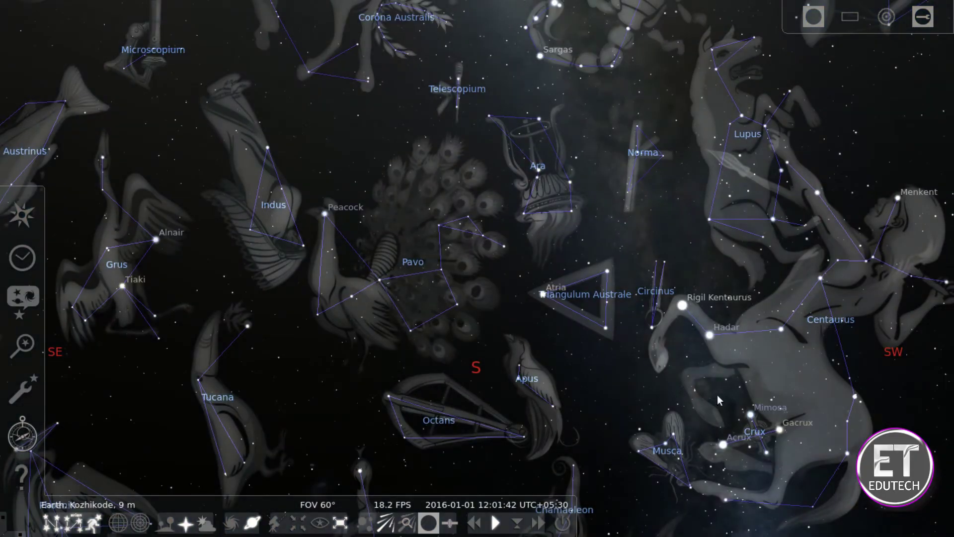
Step: Examine the labelled constellations from the southern sky around through the southwest to the west
{"action": "scroll", "coordinate": [668, 386], "scroll_direction": "down", "scroll_amount": 4}
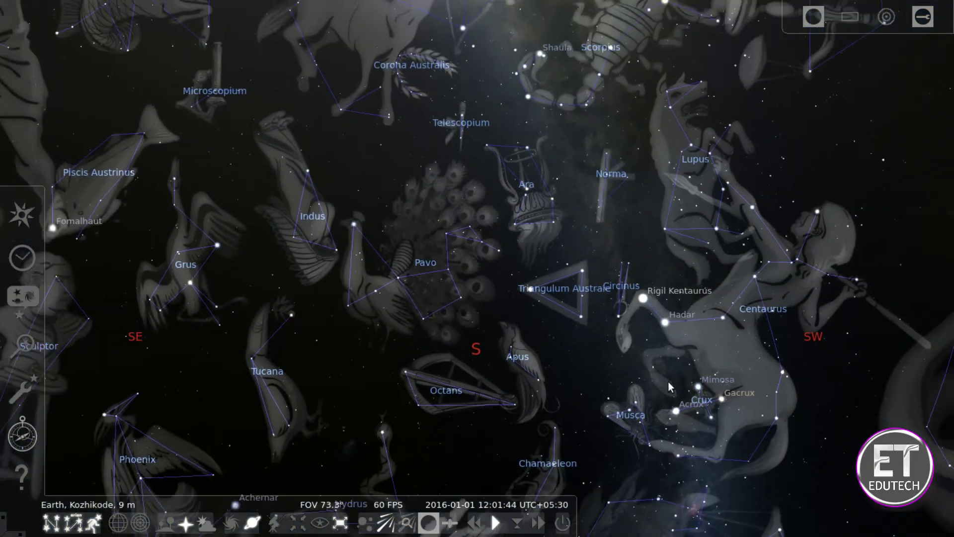
{"action": "scroll", "coordinate": [668, 385], "scroll_direction": "up", "scroll_amount": 2}
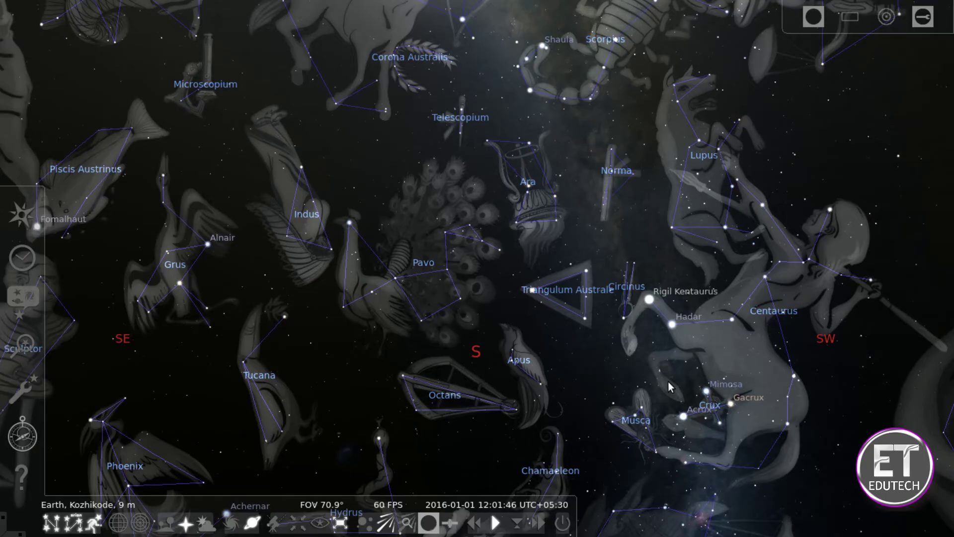
{"action": "scroll", "coordinate": [669, 381], "scroll_direction": "up", "scroll_amount": 2}
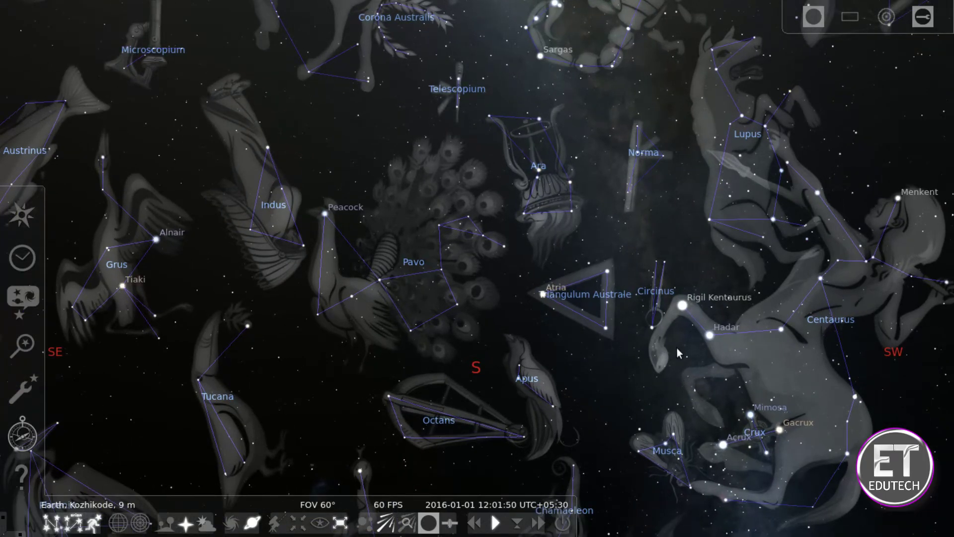
{"action": "left_click_drag", "start_coordinate": [677, 348], "coordinate": [418, 347]}
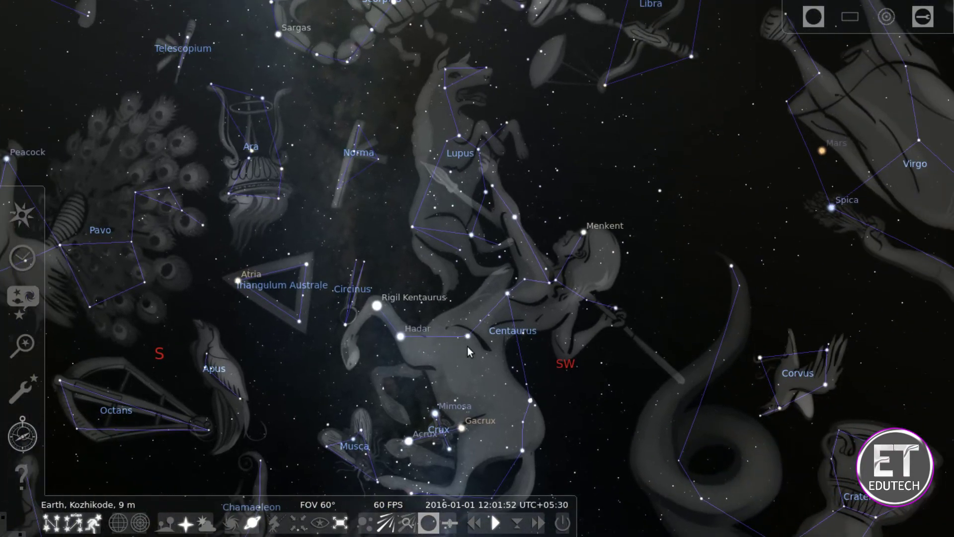
{"action": "left_click_drag", "start_coordinate": [757, 305], "coordinate": [483, 301]}
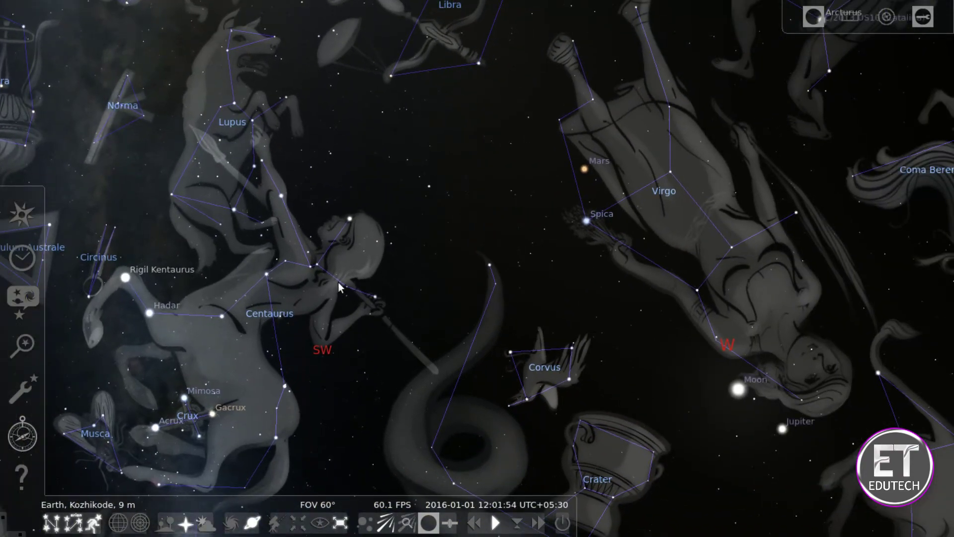
Step: Examine the labelled constellations around the rest of the sky, from the southwest through the south and overhead to Sagittarius and Ophiuchus
{"action": "left_click_drag", "start_coordinate": [339, 287], "coordinate": [667, 272]}
{"action": "left_click_drag", "start_coordinate": [369, 270], "coordinate": [685, 251]}
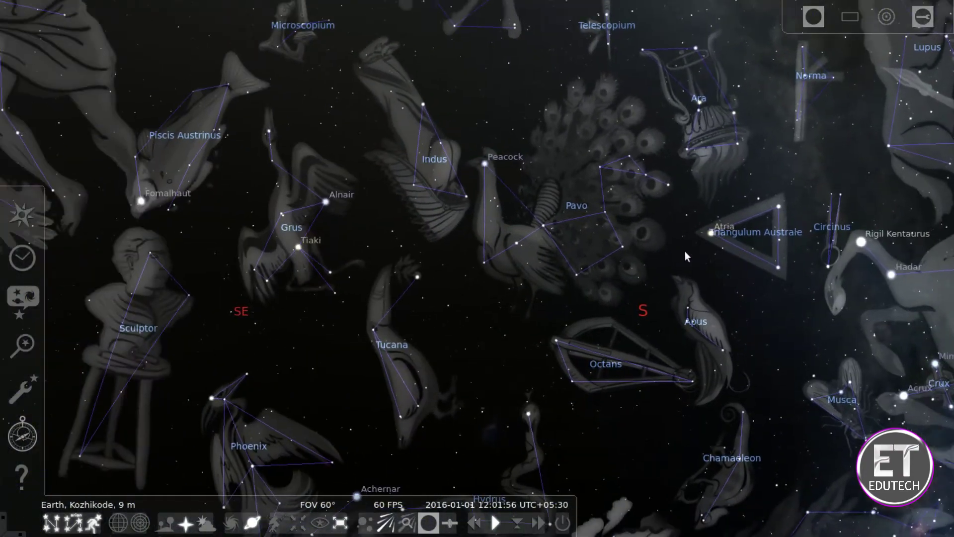
{"action": "mouse_move", "coordinate": [229, 308]}
{"action": "left_mouse_down"}
{"action": "mouse_move", "coordinate": [427, 278]}
{"action": "mouse_move", "coordinate": [565, 325]}
{"action": "mouse_move", "coordinate": [846, 342]}
{"action": "mouse_move", "coordinate": [891, 330]}
{"action": "left_mouse_up"}
{"action": "left_click_drag", "start_coordinate": [407, 267], "coordinate": [929, 370]}
{"action": "left_click_drag", "start_coordinate": [353, 286], "coordinate": [827, 359]}
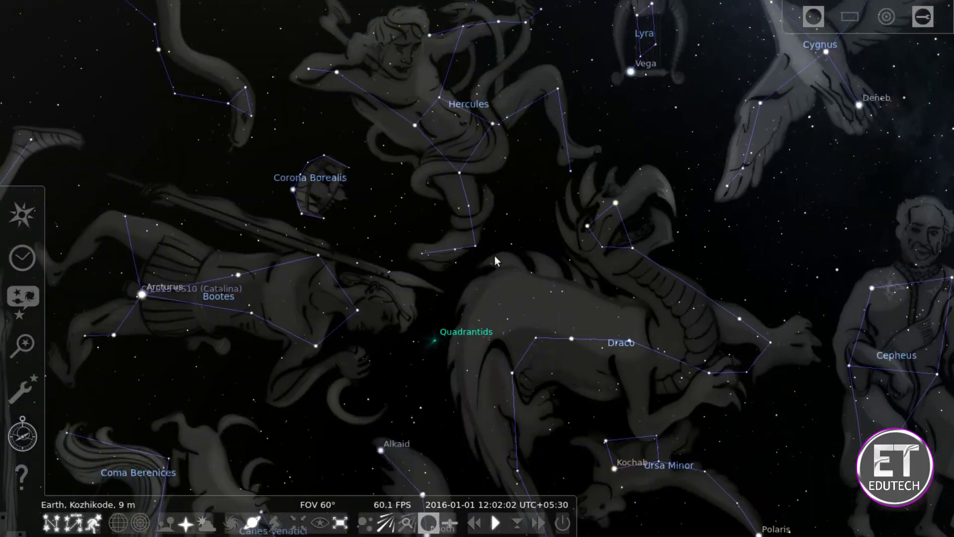
{"action": "left_click_drag", "start_coordinate": [494, 255], "coordinate": [201, 371]}
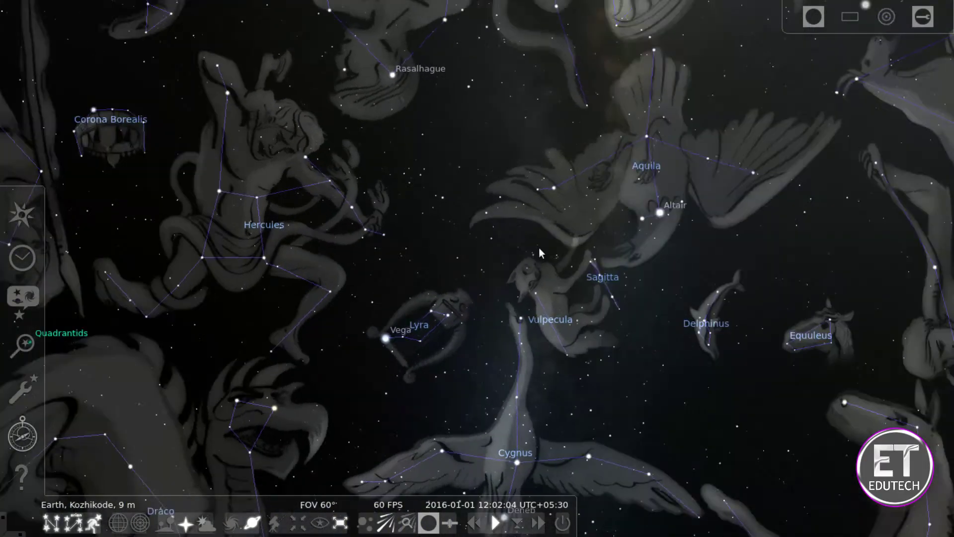
{"action": "left_click_drag", "start_coordinate": [539, 247], "coordinate": [363, 281]}
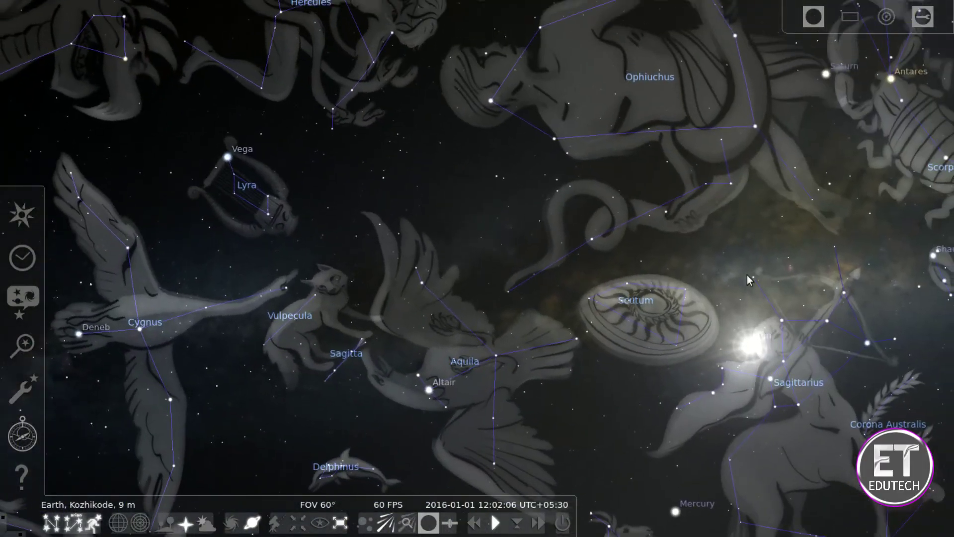
{"action": "left_click_drag", "start_coordinate": [747, 275], "coordinate": [343, 240]}
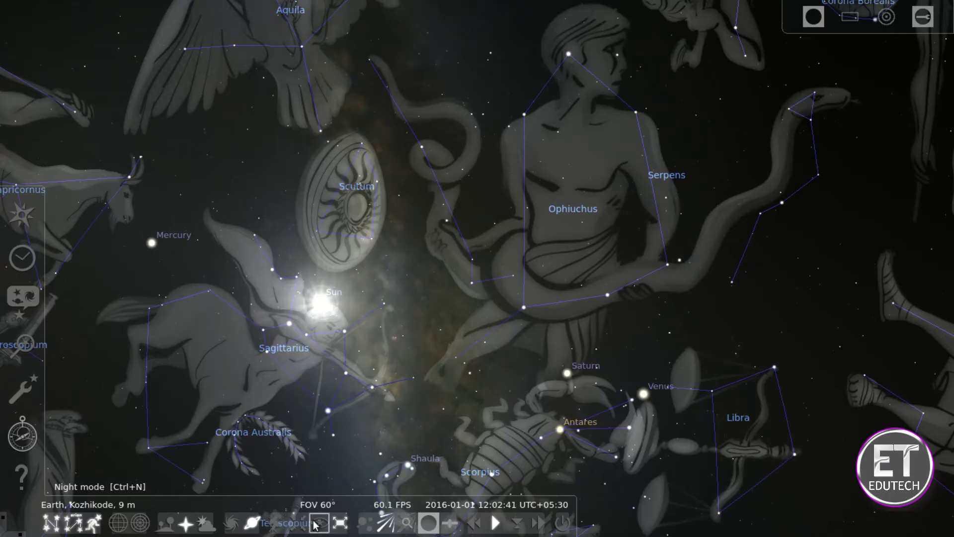
Step: Try night mode on the sky view and switch it off again
{"action": "left_click", "coordinate": [318, 523]}
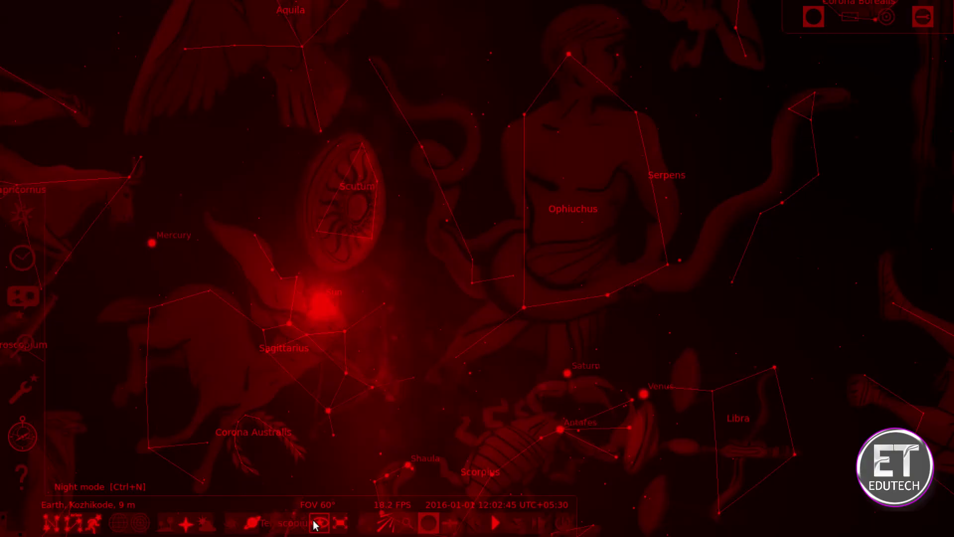
{"action": "left_click", "coordinate": [318, 523]}
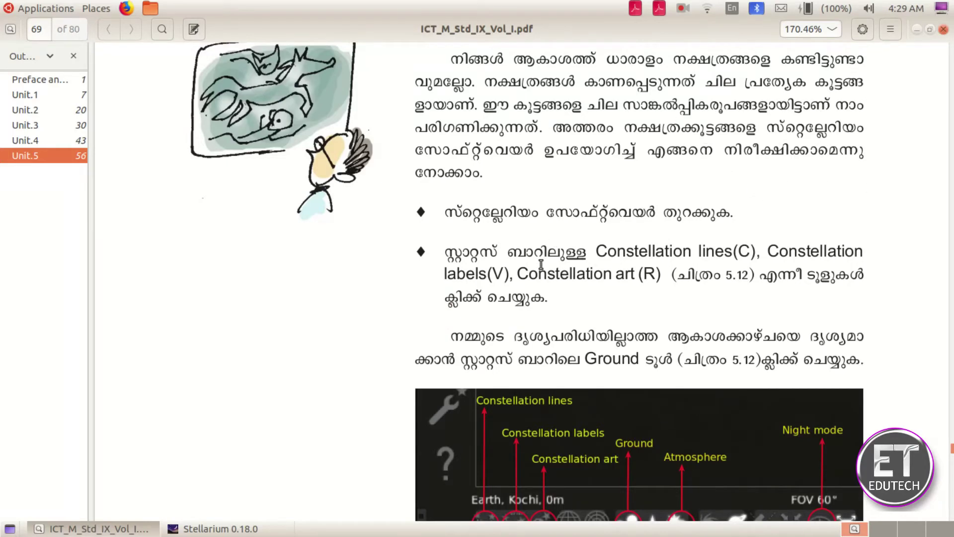
Step: Read the textbook PDF's instructions on the status bar tools and on searching for the Leo constellation
{"action": "scroll", "coordinate": [541, 266], "scroll_direction": "down", "scroll_amount": 2}
{"action": "scroll", "coordinate": [760, 281], "scroll_direction": "down", "scroll_amount": 4}
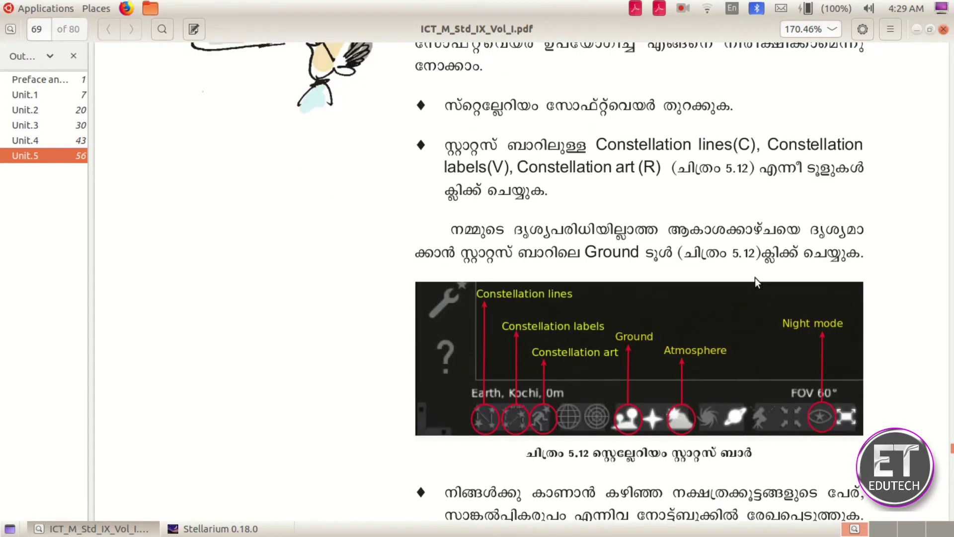
{"action": "scroll", "coordinate": [556, 362], "scroll_direction": "down", "scroll_amount": 16}
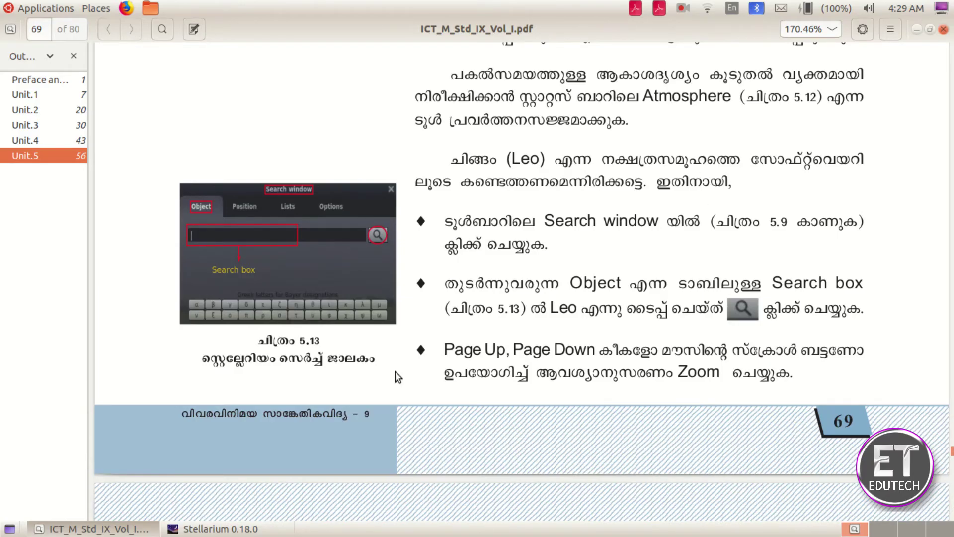
{"action": "scroll", "coordinate": [560, 359], "scroll_direction": "down", "scroll_amount": 3}
{"action": "scroll", "coordinate": [846, 484], "scroll_direction": "down", "scroll_amount": 2}
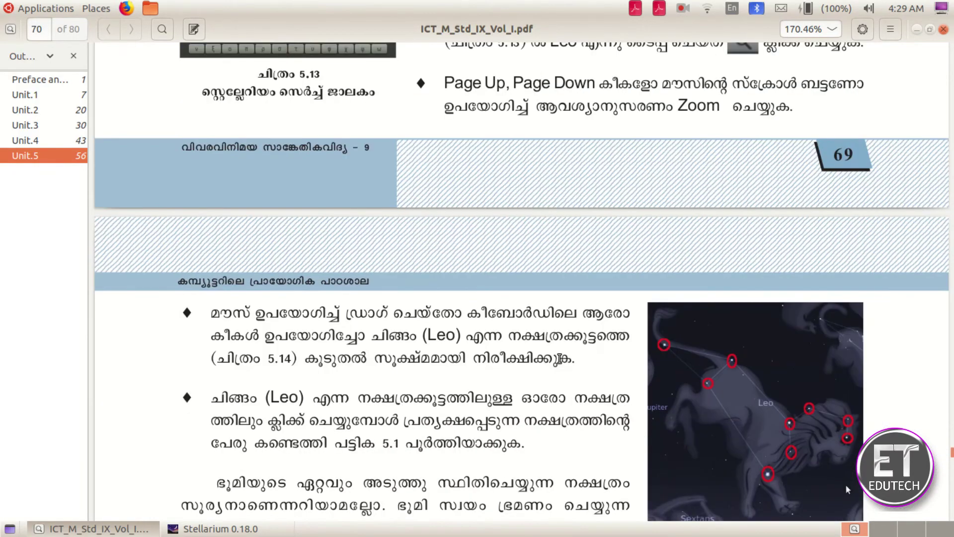
{"action": "scroll", "coordinate": [845, 457], "scroll_direction": "down", "scroll_amount": 1}
Step: Switch to Stellarium and search for the object "leo" so the sky view centres on that region
{"action": "key", "text": "alt+Tab"}
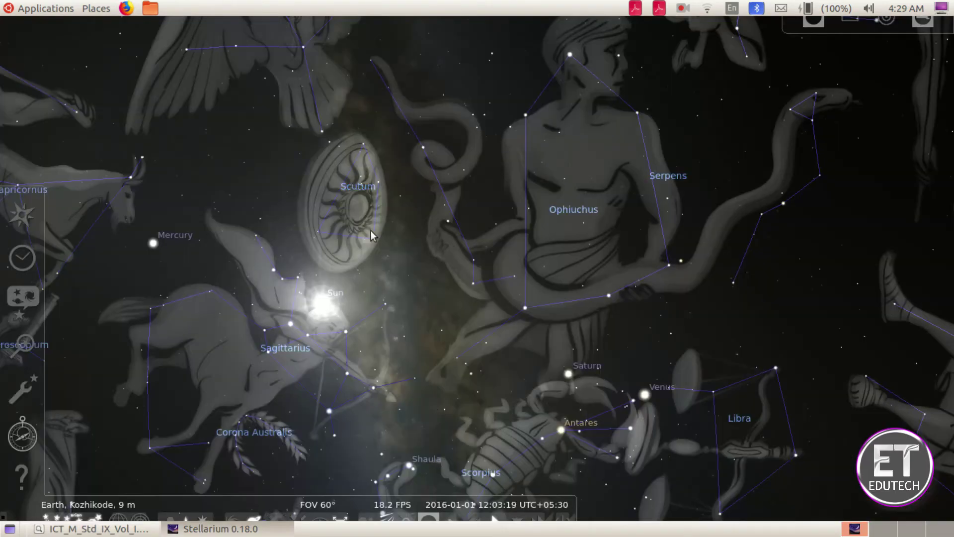
{"action": "left_click", "coordinate": [20, 355]}
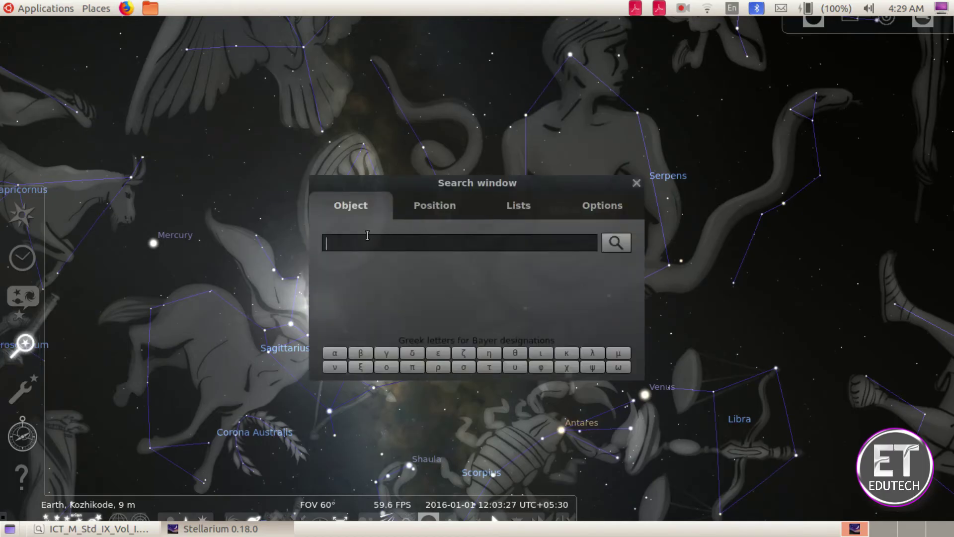
{"action": "type", "text": "leo"}
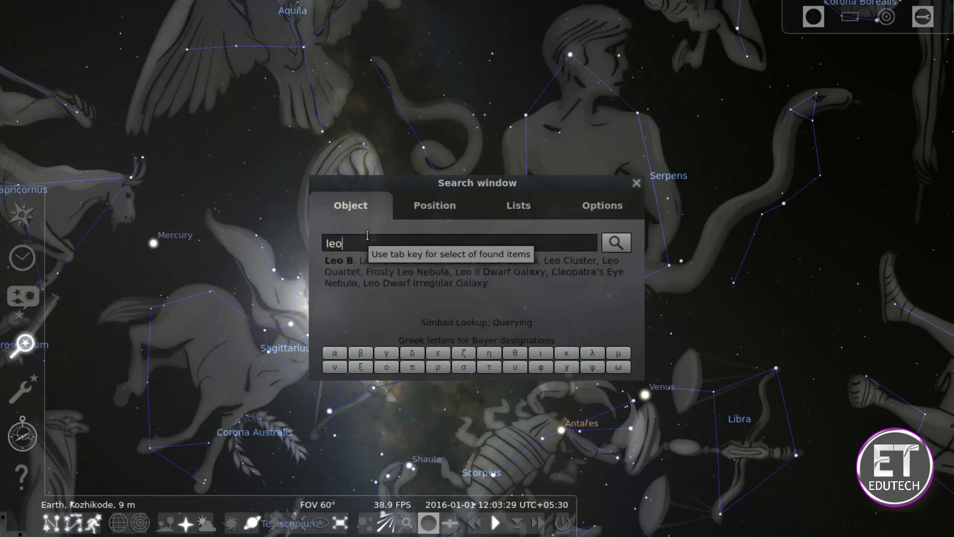
{"action": "key", "text": "Return"}
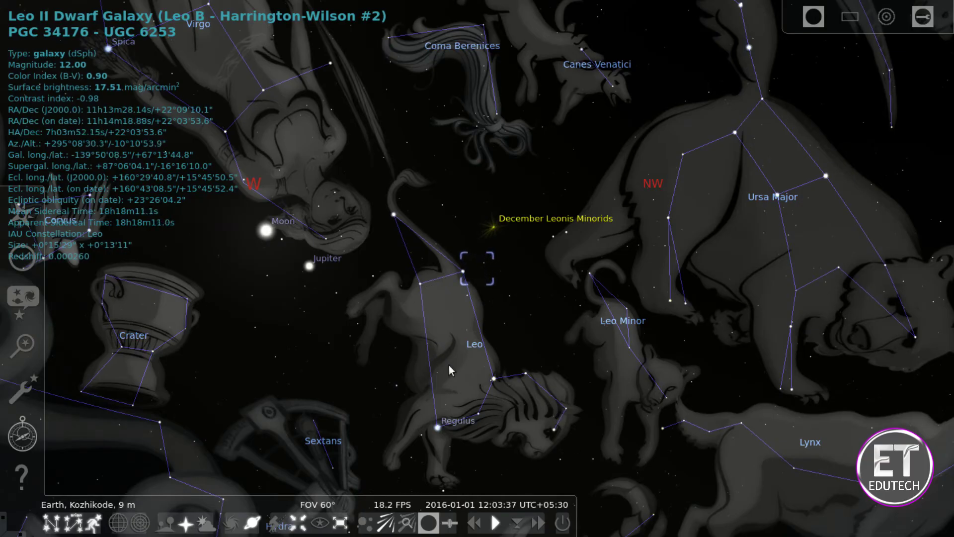
Step: Examine the Leo constellation closely, including the stars along its lines
{"action": "scroll", "coordinate": [456, 377], "scroll_direction": "down", "scroll_amount": 1}
{"action": "scroll", "coordinate": [456, 376], "scroll_direction": "down", "scroll_amount": 1}
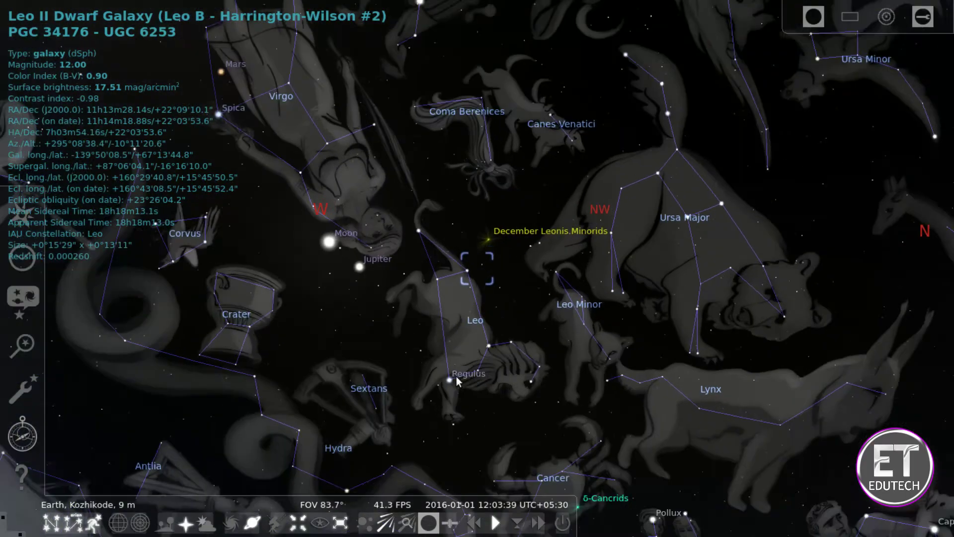
{"action": "scroll", "coordinate": [456, 376], "scroll_direction": "up", "scroll_amount": 4}
{"action": "left_click_drag", "start_coordinate": [456, 377], "coordinate": [386, 179]}
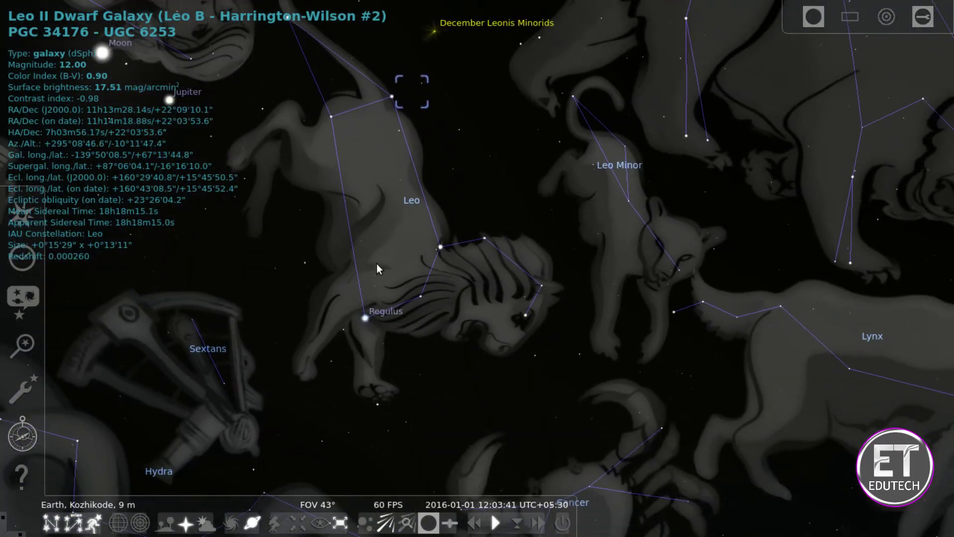
{"action": "scroll", "coordinate": [376, 276], "scroll_direction": "up", "scroll_amount": 1}
{"action": "left_click_drag", "start_coordinate": [387, 282], "coordinate": [479, 312]}
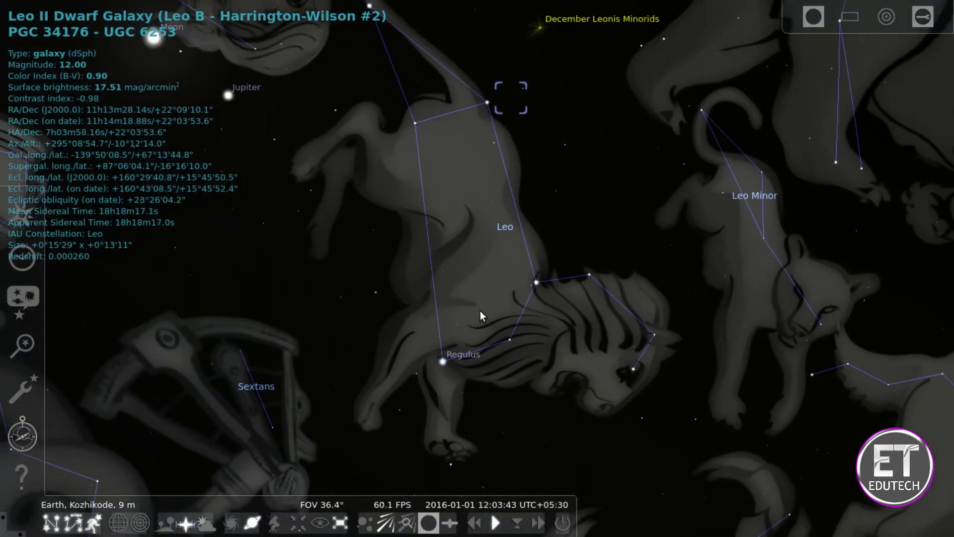
{"action": "scroll", "coordinate": [480, 311], "scroll_direction": "up", "scroll_amount": 2}
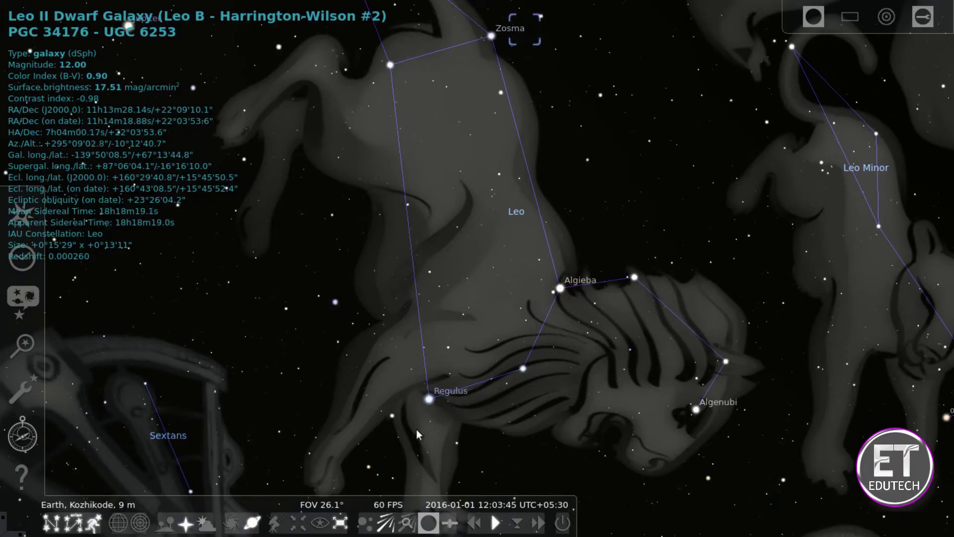
Step: Check the table of Leo star names in the textbook PDF and return to Stellarium
{"action": "key", "text": "alt+Tab"}
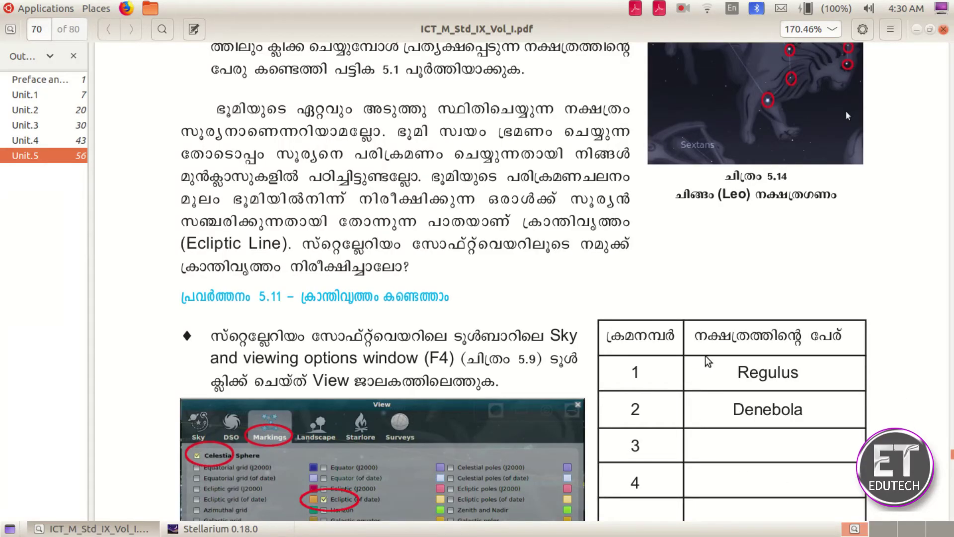
{"action": "scroll", "coordinate": [799, 416], "scroll_direction": "down", "scroll_amount": 3}
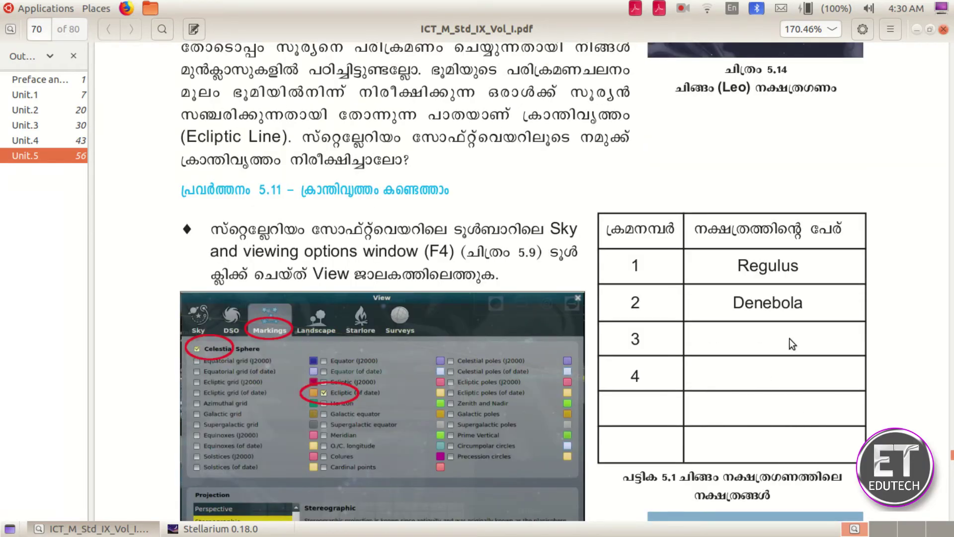
{"action": "left_click", "coordinate": [250, 528]}
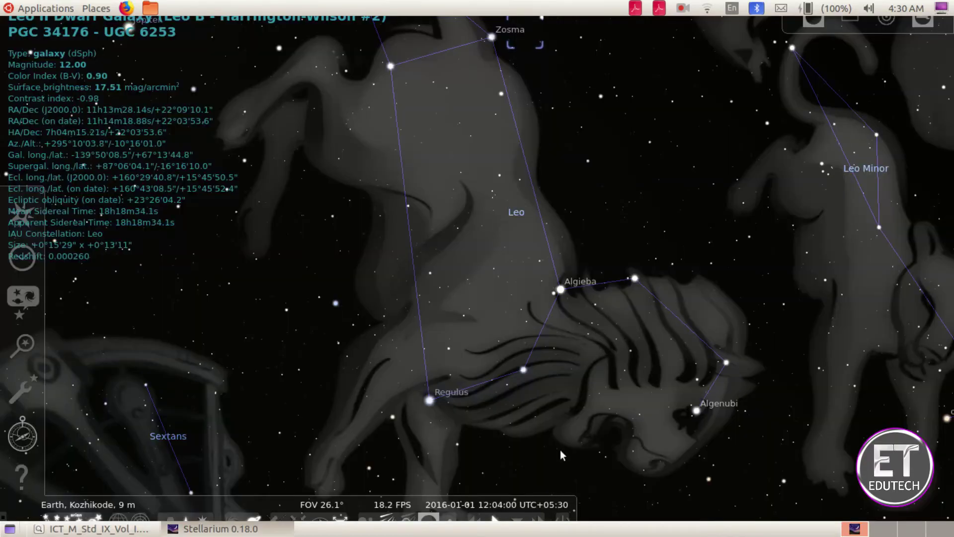
Step: Look up the details of the stars Algieba and Adhafera in the Leo constellation
{"action": "scroll", "coordinate": [680, 407], "scroll_direction": "up", "scroll_amount": 3}
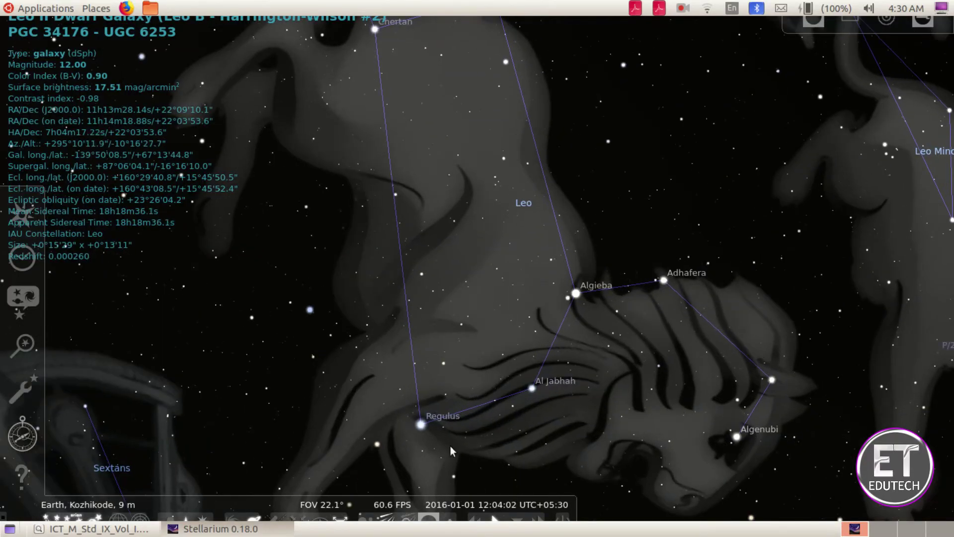
{"action": "scroll", "coordinate": [540, 285], "scroll_direction": "up", "scroll_amount": 4}
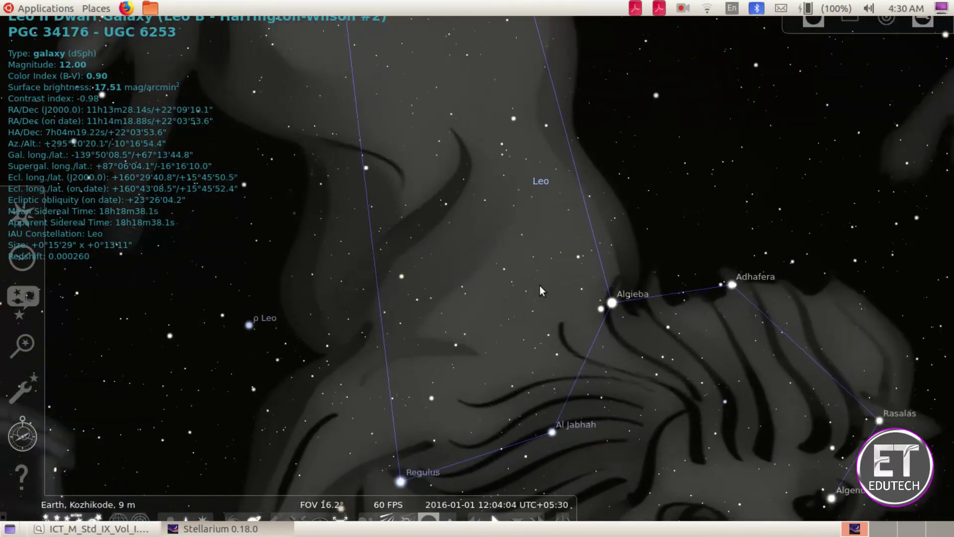
{"action": "left_click_drag", "start_coordinate": [520, 192], "coordinate": [422, 52]}
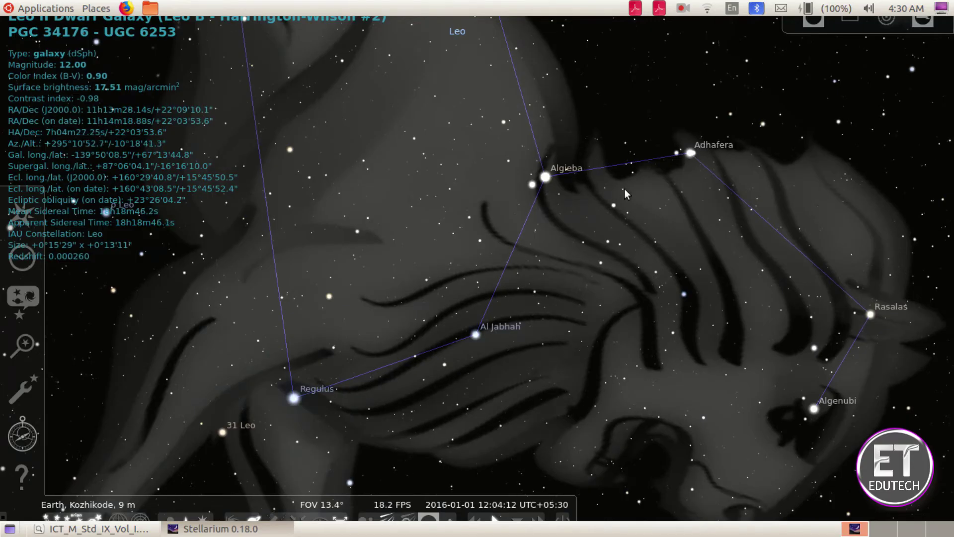
{"action": "left_click", "coordinate": [545, 178]}
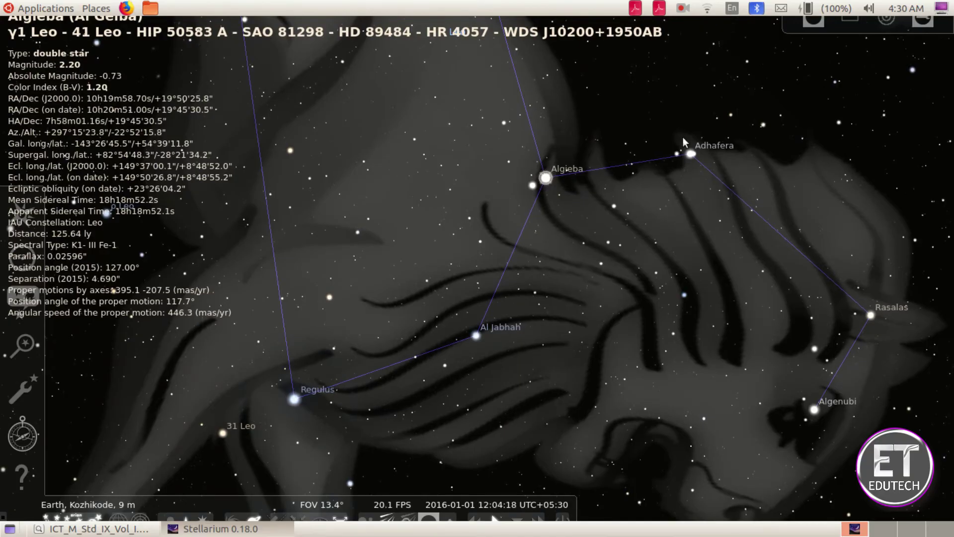
{"action": "left_click", "coordinate": [691, 154]}
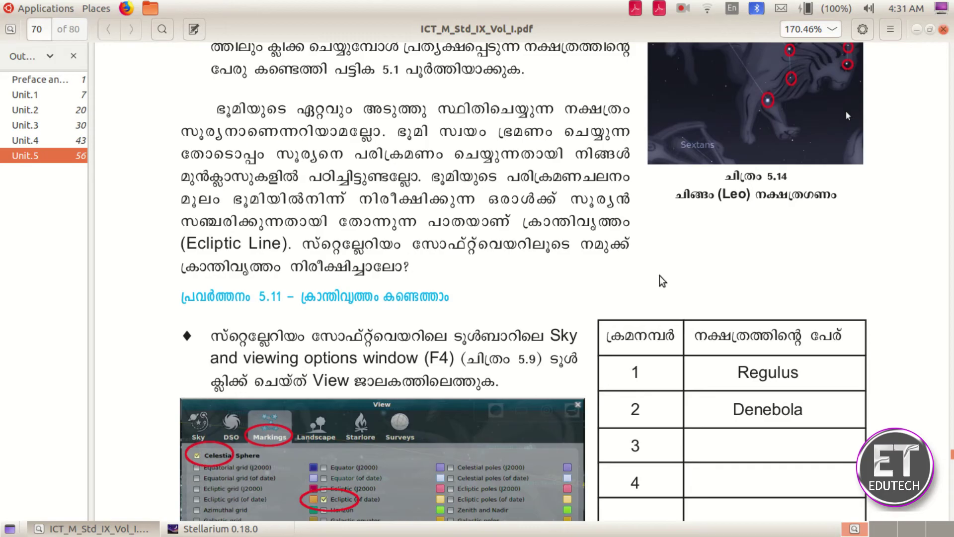
Step: Following the textbook, enable the Ecliptic (of date) line among Stellarium's Celestial Sphere markings and close the view settings
{"action": "scroll", "coordinate": [612, 279], "scroll_direction": "down", "scroll_amount": 5}
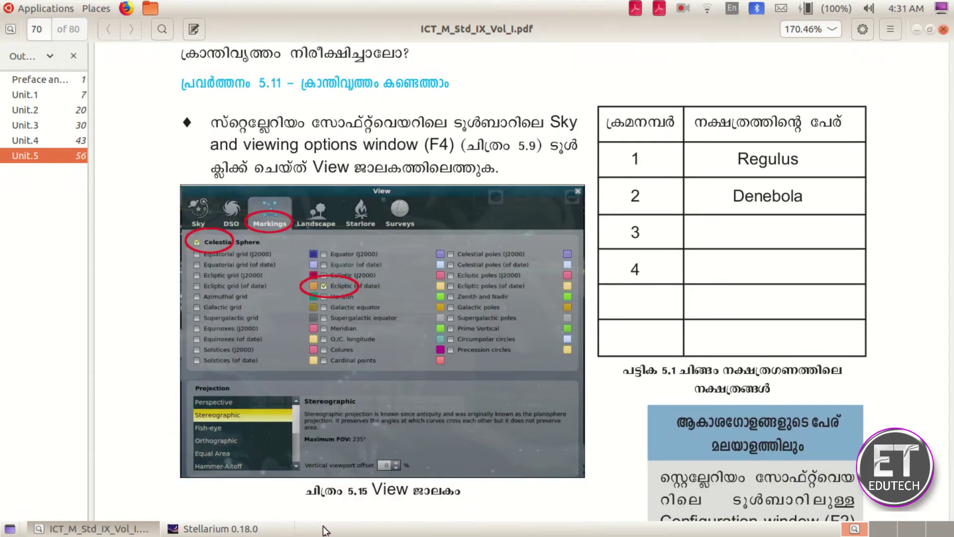
{"action": "left_click", "coordinate": [239, 528]}
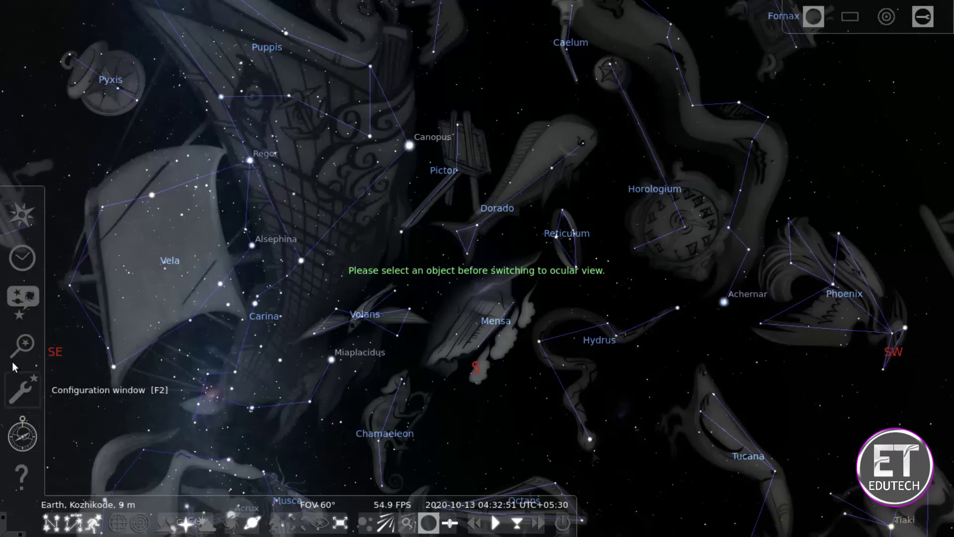
{"action": "left_click", "coordinate": [22, 304]}
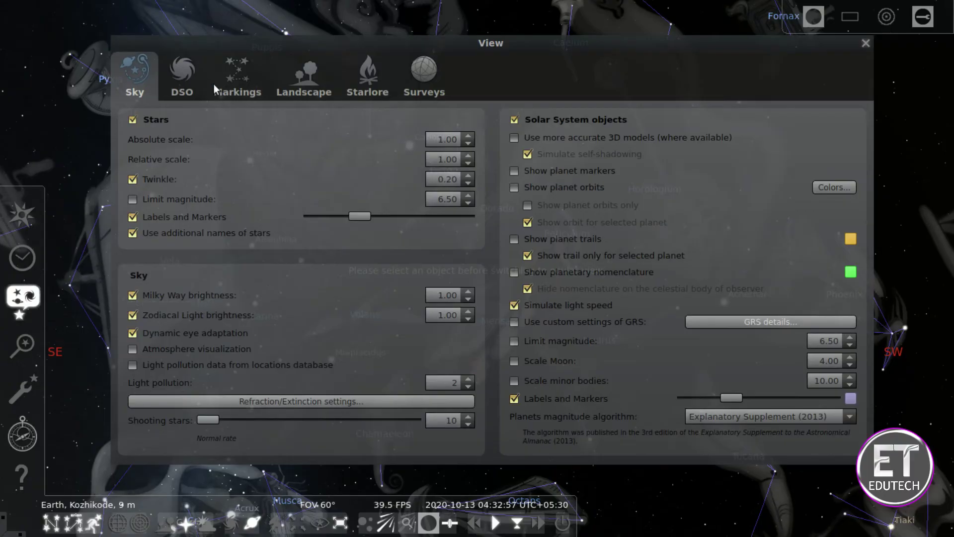
{"action": "left_click", "coordinate": [247, 92]}
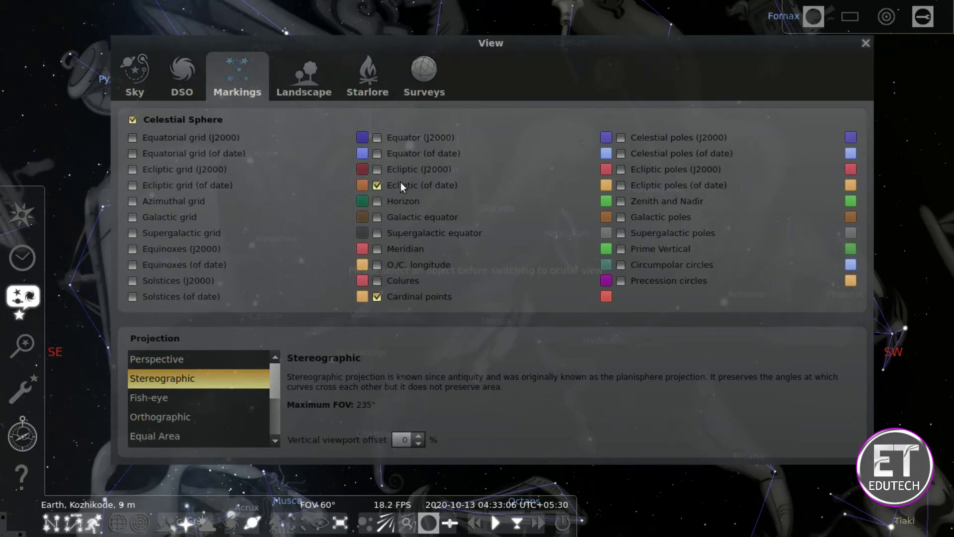
{"action": "left_click", "coordinate": [865, 44]}
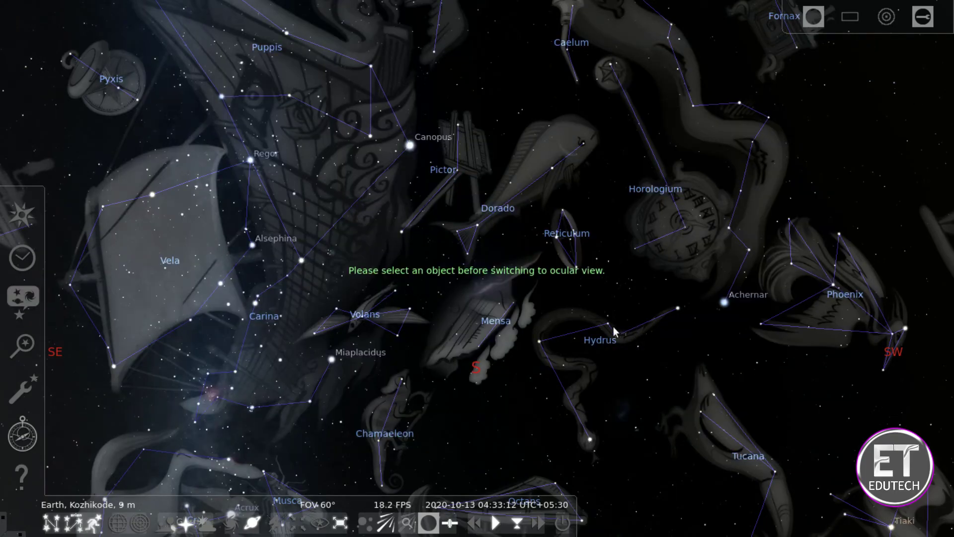
Step: Examine the Ecliptic of Date line across the wide southern sky and return to the textbook PDF
{"action": "scroll", "coordinate": [613, 326], "scroll_direction": "down", "scroll_amount": 3}
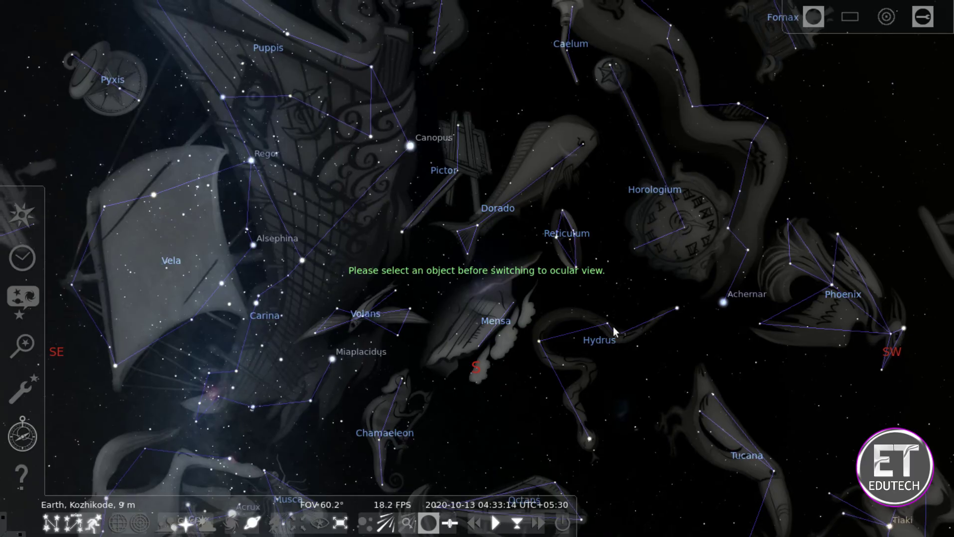
{"action": "scroll", "coordinate": [613, 326], "scroll_direction": "down", "scroll_amount": 5}
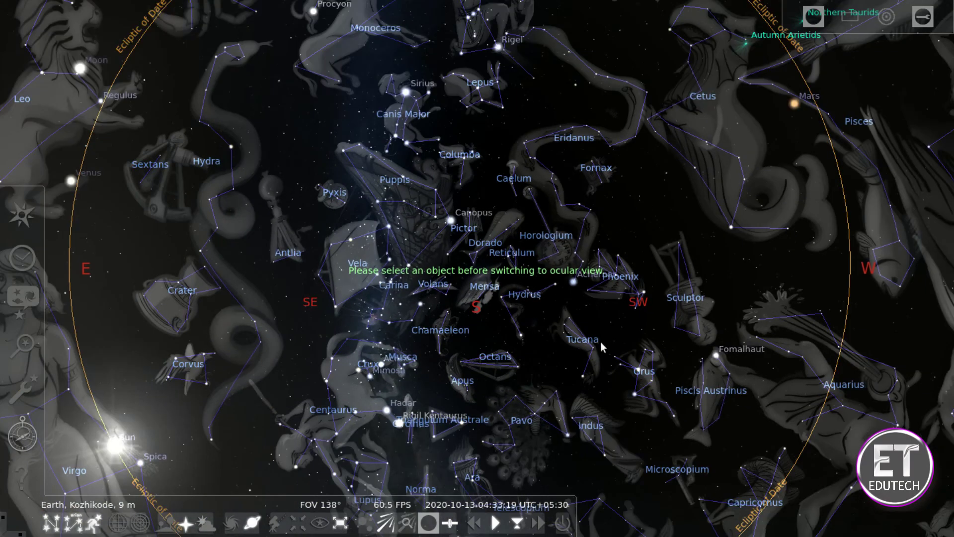
{"action": "scroll", "coordinate": [275, 157], "scroll_direction": "down", "scroll_amount": 3}
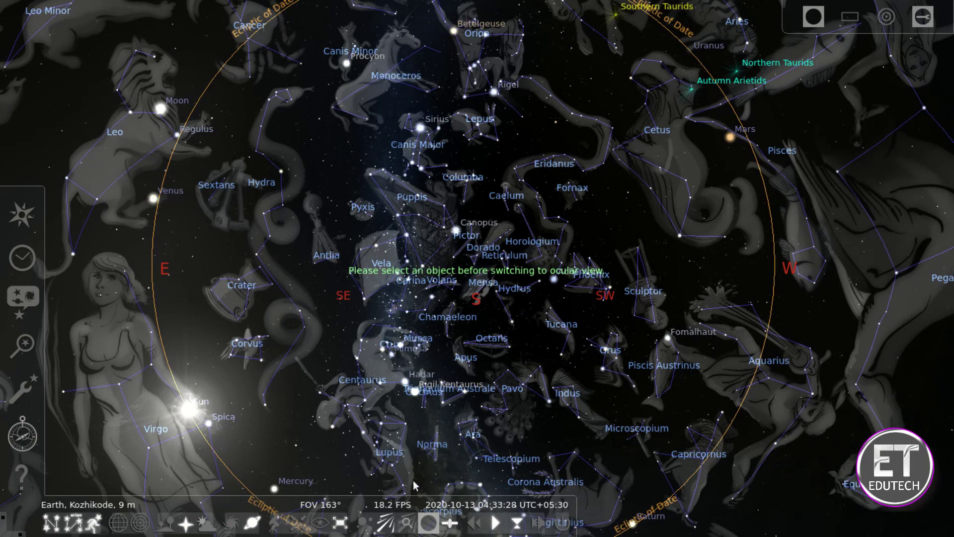
{"action": "key", "text": "alt+Tab"}
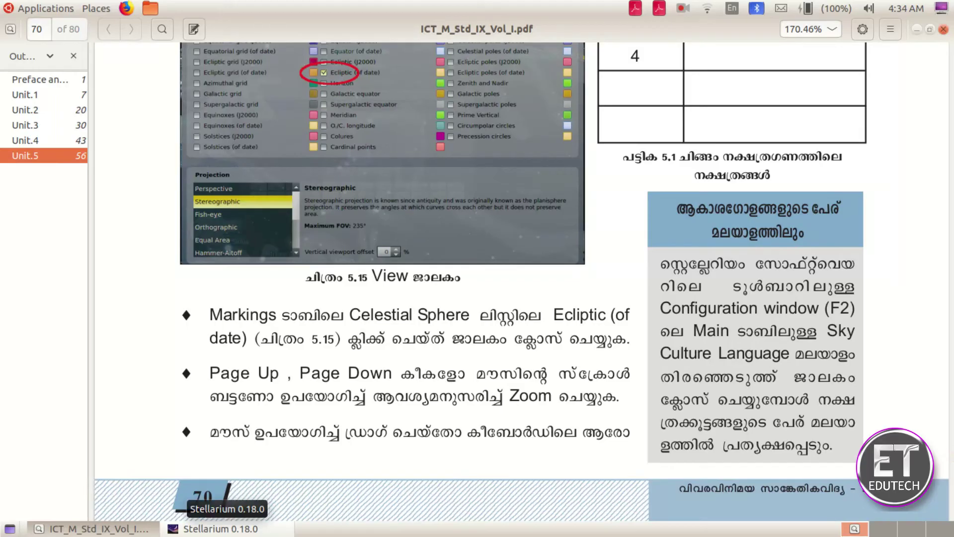
Step: Switch to Stellarium, set the Sky Culture Language to Malayalam (മലയാളം) and close the configuration settings
{"action": "left_click", "coordinate": [213, 529]}
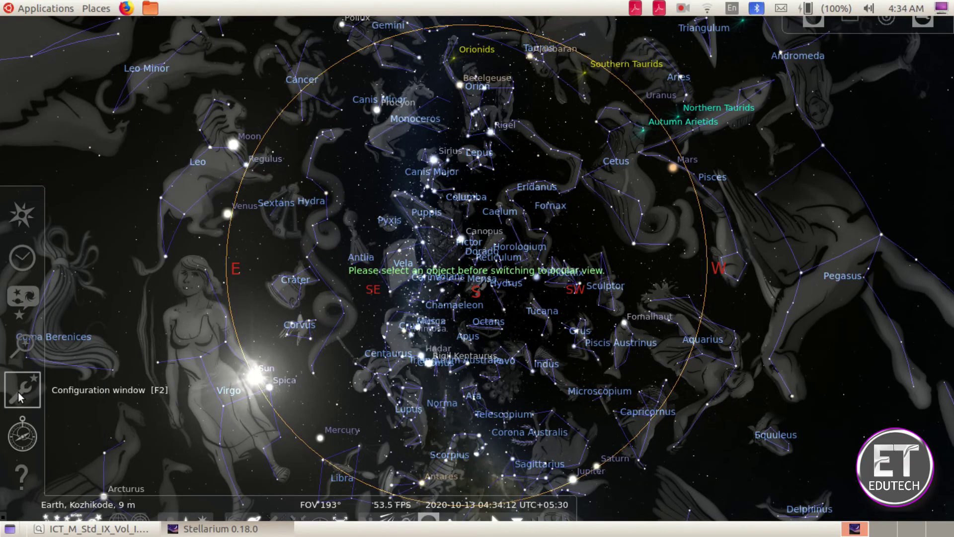
{"action": "left_click", "coordinate": [17, 392]}
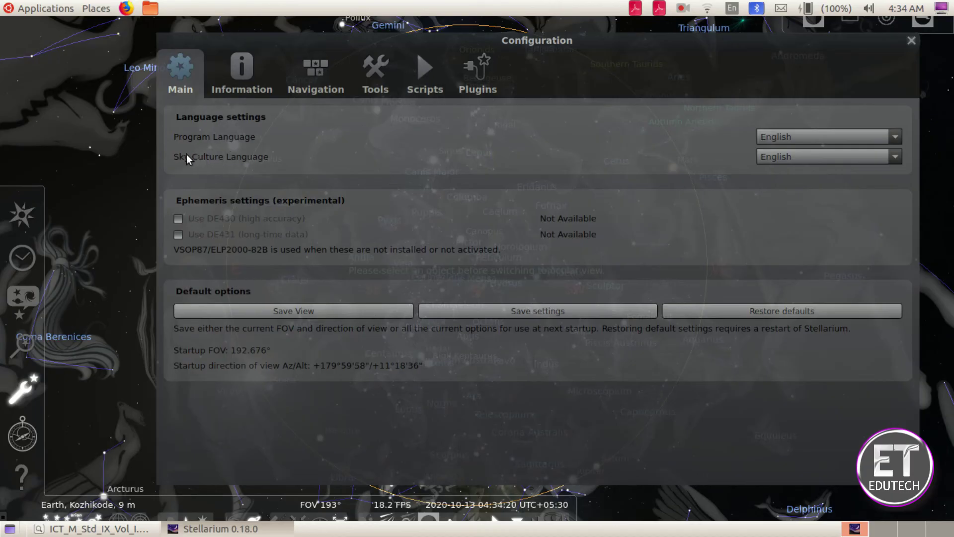
{"action": "left_click", "coordinate": [895, 157]}
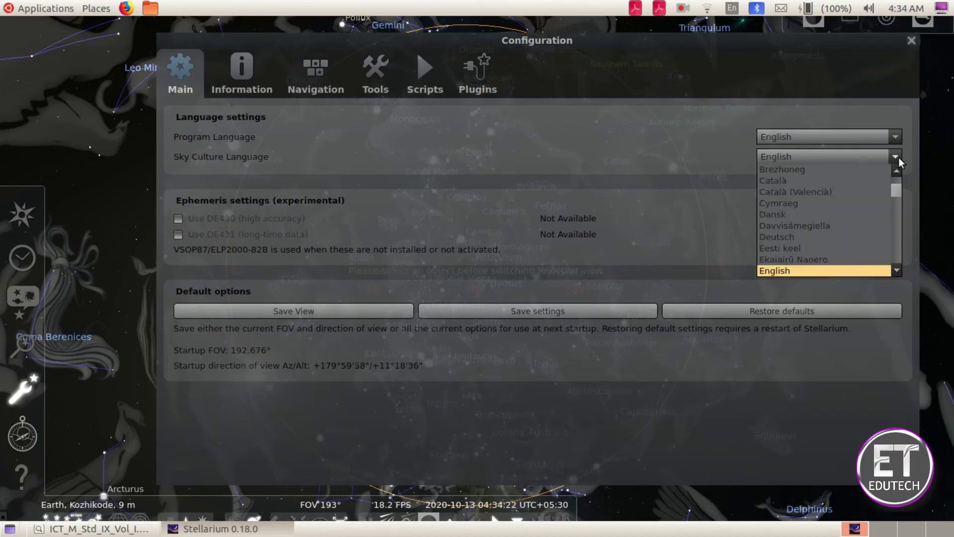
{"action": "scroll", "coordinate": [854, 232], "scroll_direction": "down", "scroll_amount": 3}
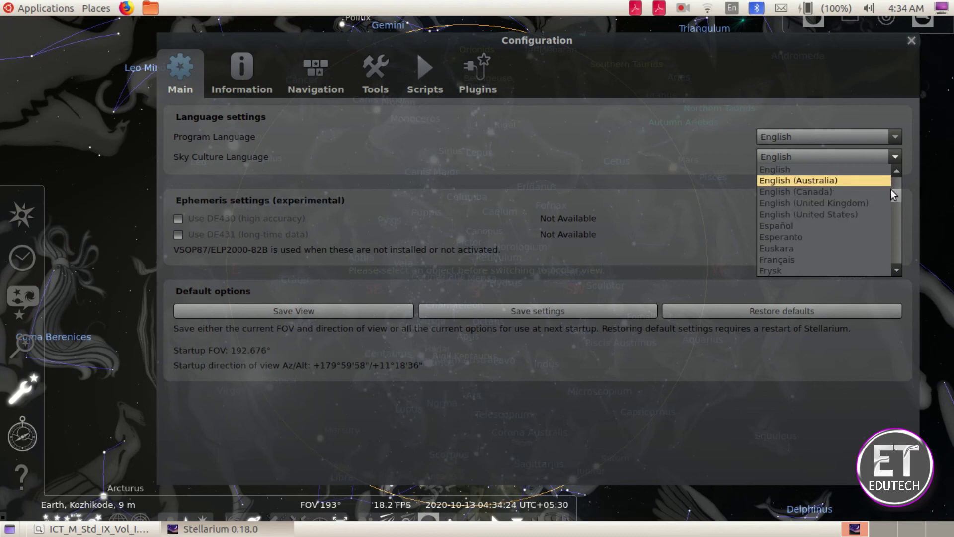
{"action": "left_click_drag", "start_coordinate": [893, 195], "coordinate": [893, 250]}
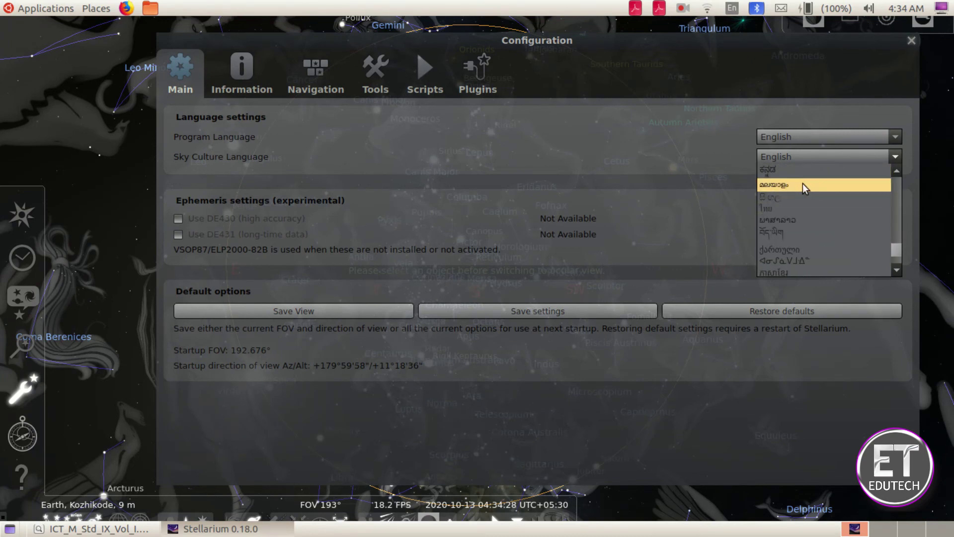
{"action": "left_click", "coordinate": [786, 185]}
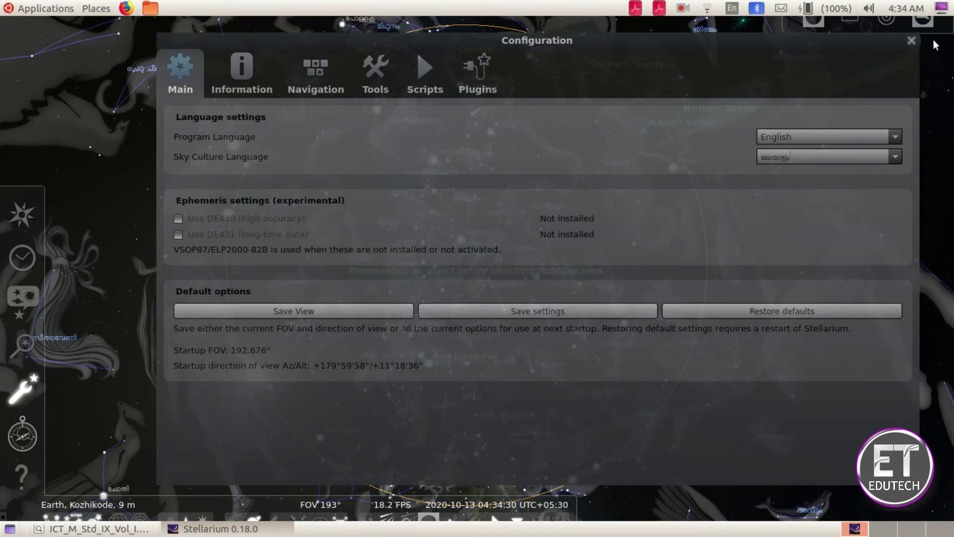
{"action": "left_click", "coordinate": [910, 40]}
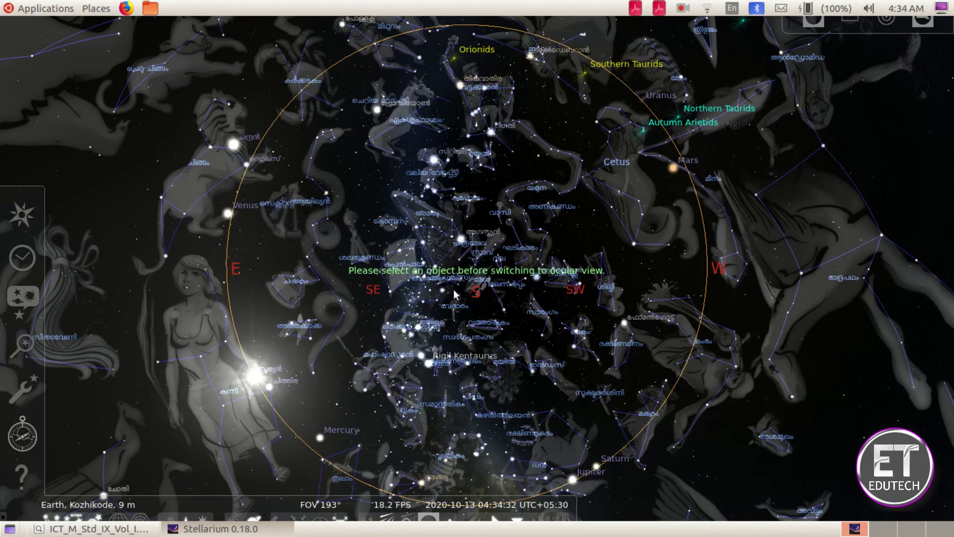
Step: Examine the Malayalam constellation and star names up close in the southern sky
{"action": "scroll", "coordinate": [453, 289], "scroll_direction": "up", "scroll_amount": 3}
{"action": "scroll", "coordinate": [453, 290], "scroll_direction": "up", "scroll_amount": 2}
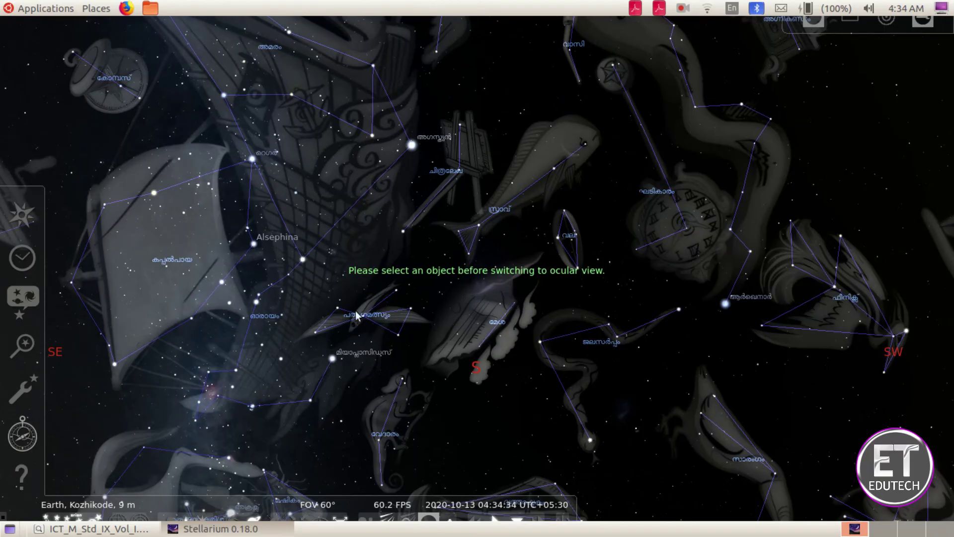
{"action": "scroll", "coordinate": [508, 245], "scroll_direction": "up", "scroll_amount": 3}
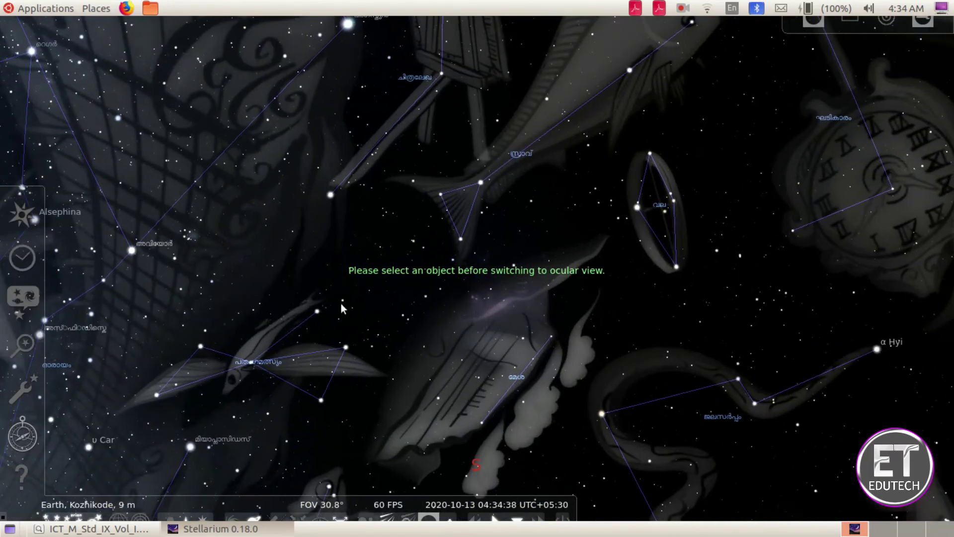
{"action": "scroll", "coordinate": [340, 313], "scroll_direction": "up", "scroll_amount": 3}
{"action": "scroll", "coordinate": [339, 315], "scroll_direction": "down", "scroll_amount": 4}
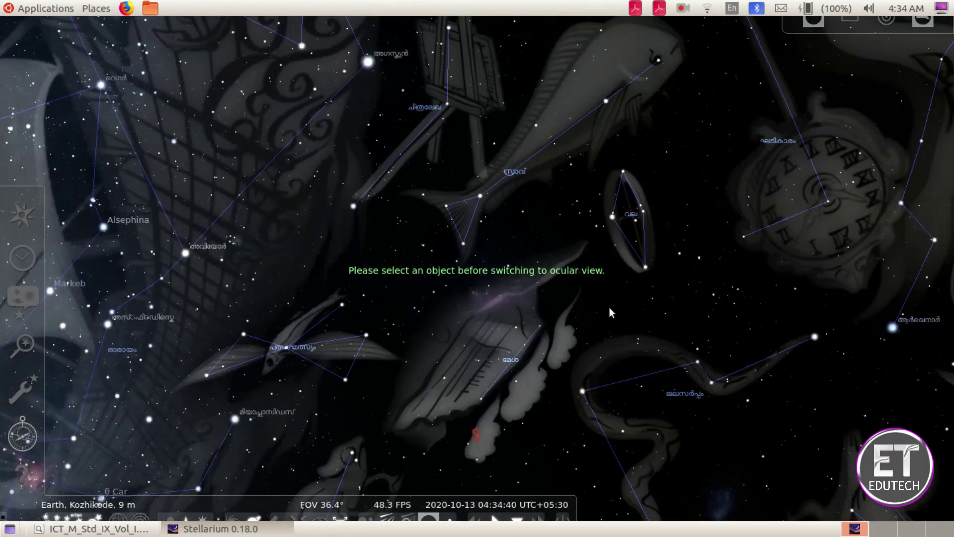
{"action": "scroll", "coordinate": [608, 307], "scroll_direction": "down", "scroll_amount": 3}
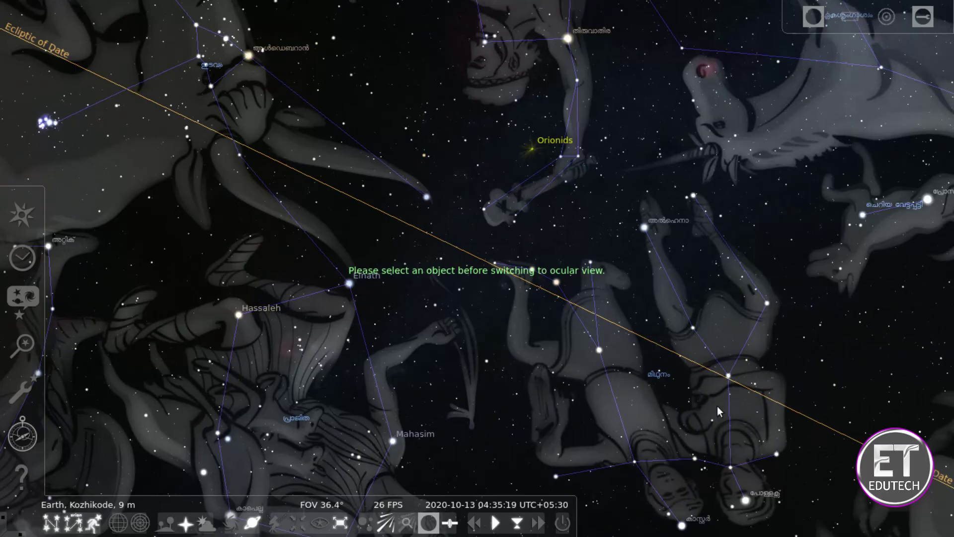
Step: Speed up the simulated time and widen the view to a 193° field to follow the sky's motion along the ecliptic
{"action": "left_click", "coordinate": [489, 525]}
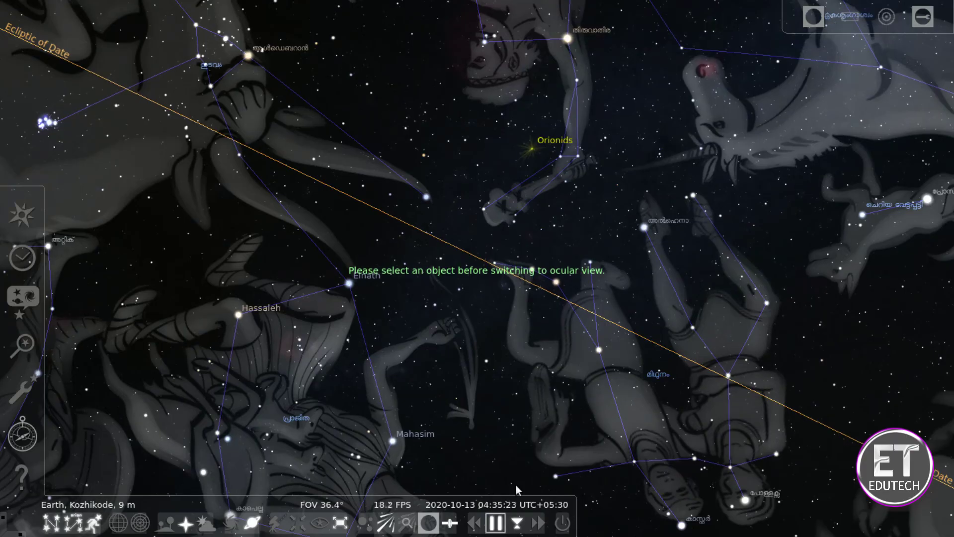
{"action": "left_click", "coordinate": [538, 524]}
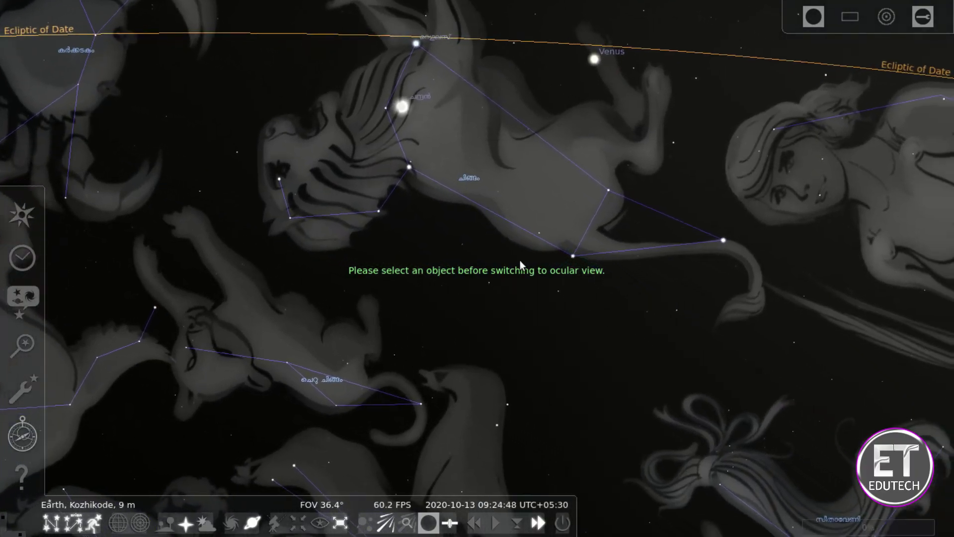
{"action": "scroll", "coordinate": [515, 259], "scroll_direction": "down", "scroll_amount": 3}
{"action": "scroll", "coordinate": [515, 259], "scroll_direction": "down", "scroll_amount": 3}
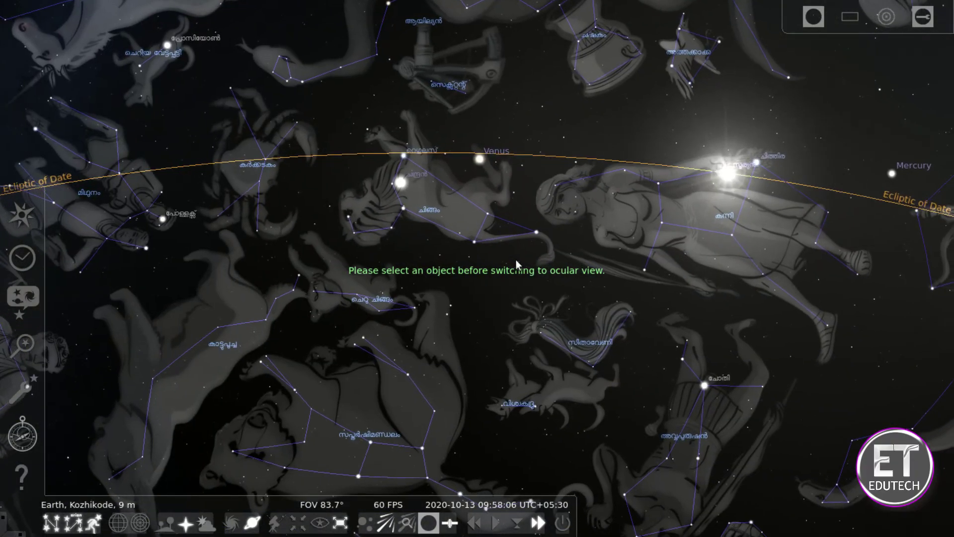
{"action": "scroll", "coordinate": [516, 260], "scroll_direction": "down", "scroll_amount": 2}
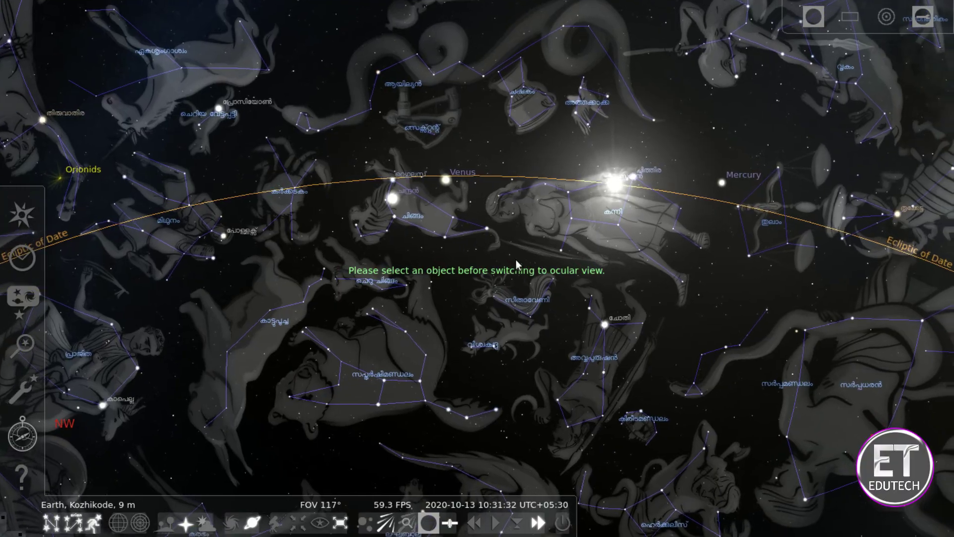
{"action": "scroll", "coordinate": [516, 260], "scroll_direction": "down", "scroll_amount": 2}
{"action": "scroll", "coordinate": [516, 259], "scroll_direction": "down", "scroll_amount": 2}
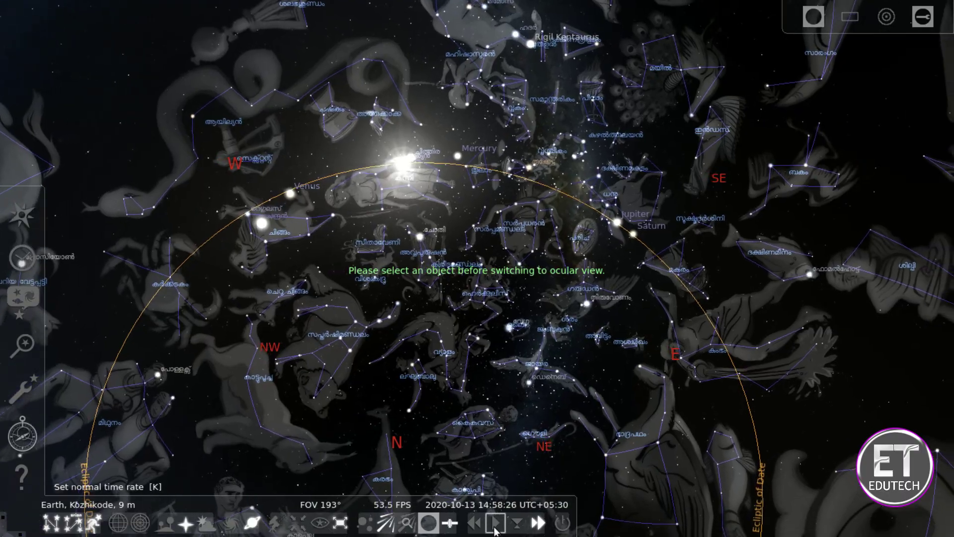
Step: Return the simulation to the normal time rate, quit Stellarium and go back to the textbook PDF
{"action": "left_click", "coordinate": [496, 521]}
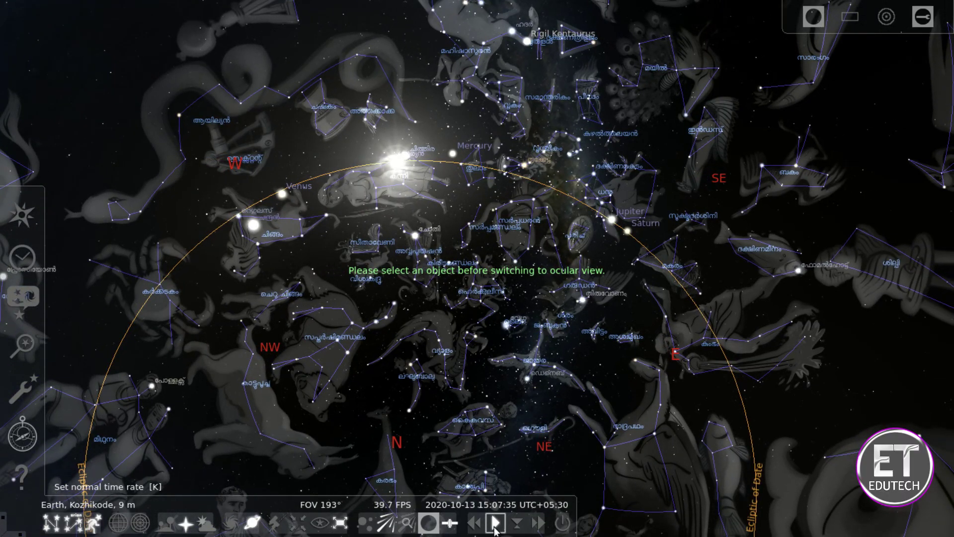
{"action": "left_click", "coordinate": [495, 523]}
{"action": "left_click", "coordinate": [497, 522]}
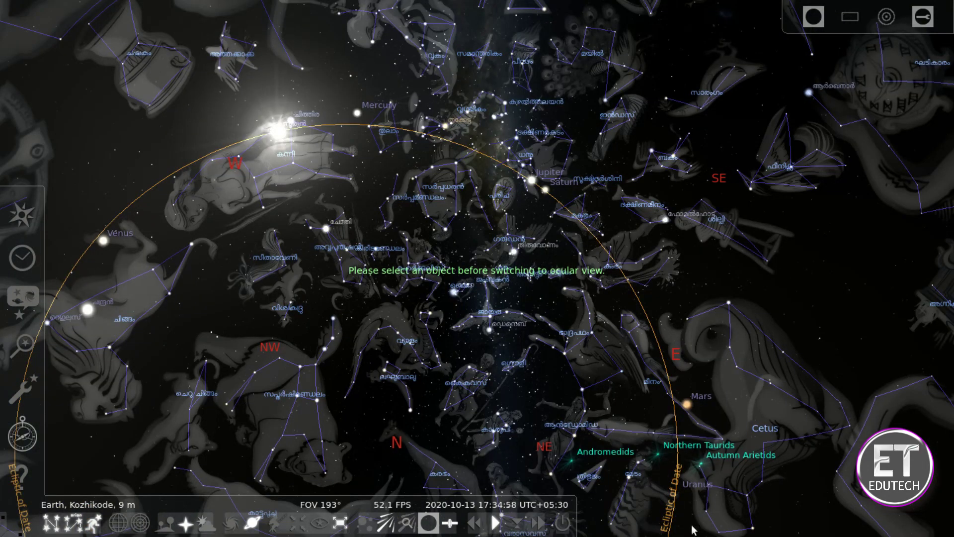
{"action": "left_click", "coordinate": [567, 526]}
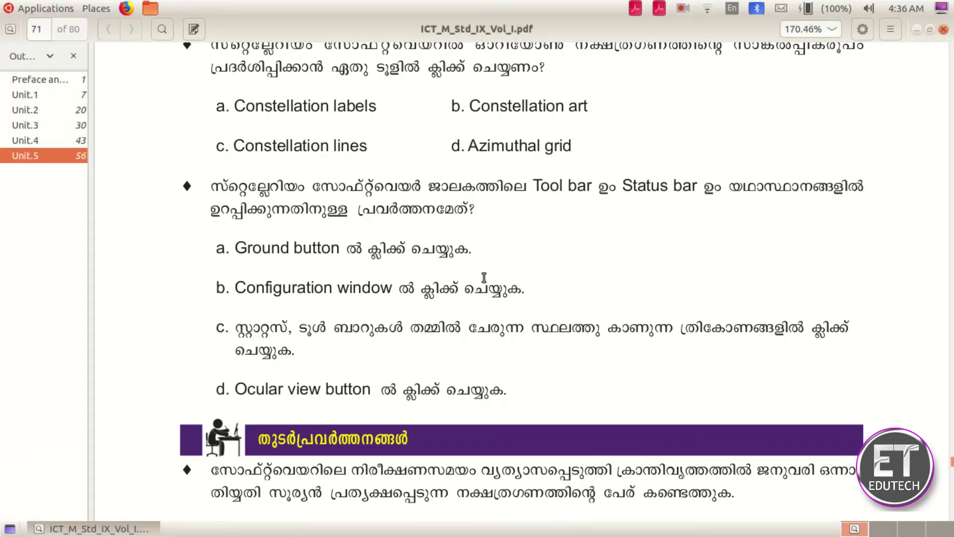